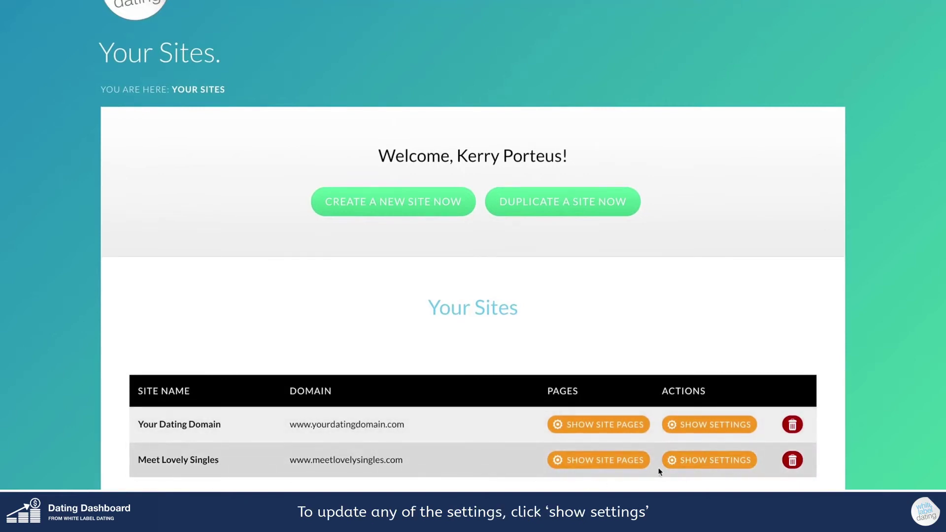
Step: Examine the site settings of Meet Lovely Singles, including its SSL status, and return to the sites list
{"action": "left_click", "coordinate": [700, 464]}
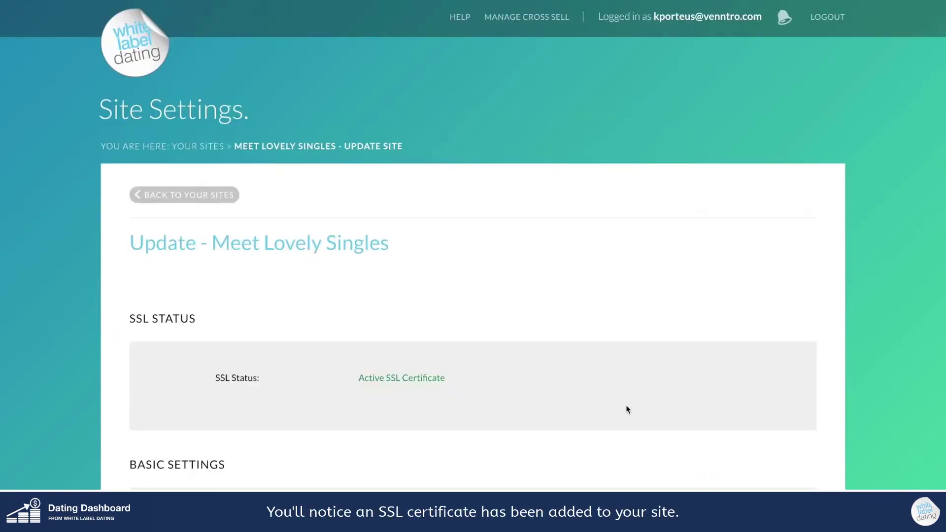
{"action": "left_click_drag", "start_coordinate": [358, 379], "coordinate": [454, 383]}
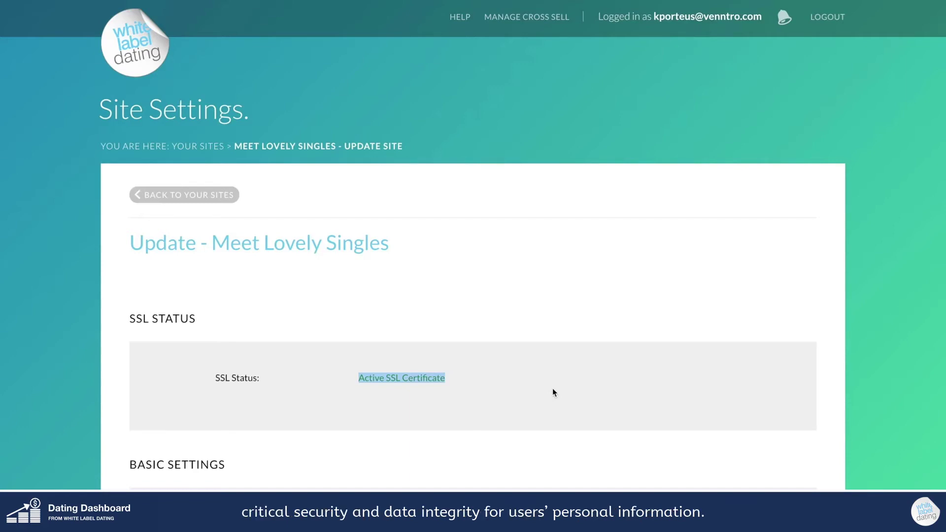
{"action": "scroll", "coordinate": [553, 392], "scroll_direction": "down", "scroll_amount": 5}
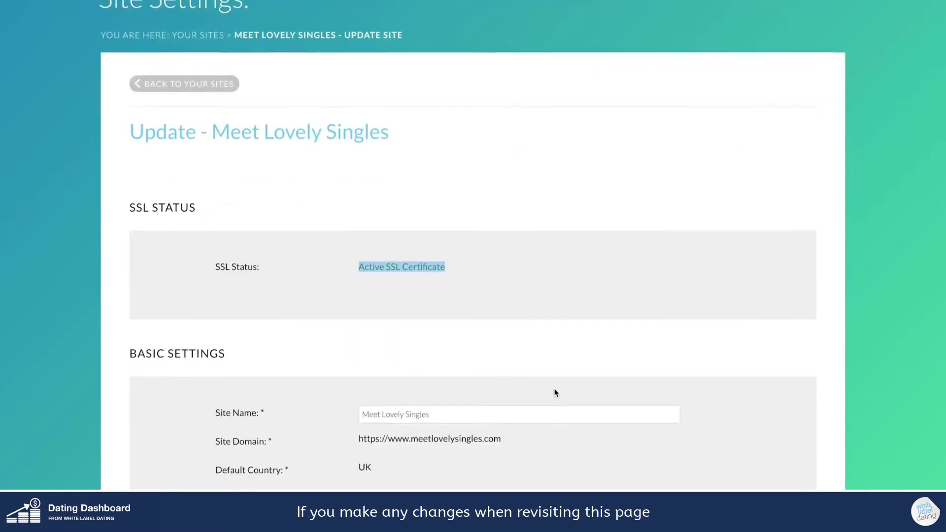
{"action": "scroll", "coordinate": [554, 389], "scroll_direction": "down", "scroll_amount": 18}
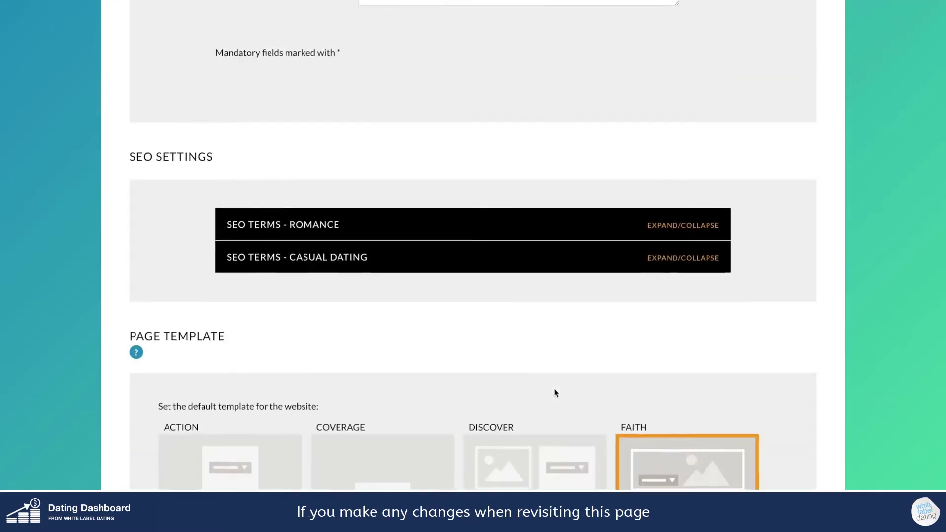
{"action": "scroll", "coordinate": [556, 391], "scroll_direction": "down", "scroll_amount": 3}
{"action": "scroll", "coordinate": [556, 391], "scroll_direction": "up", "scroll_amount": 20}
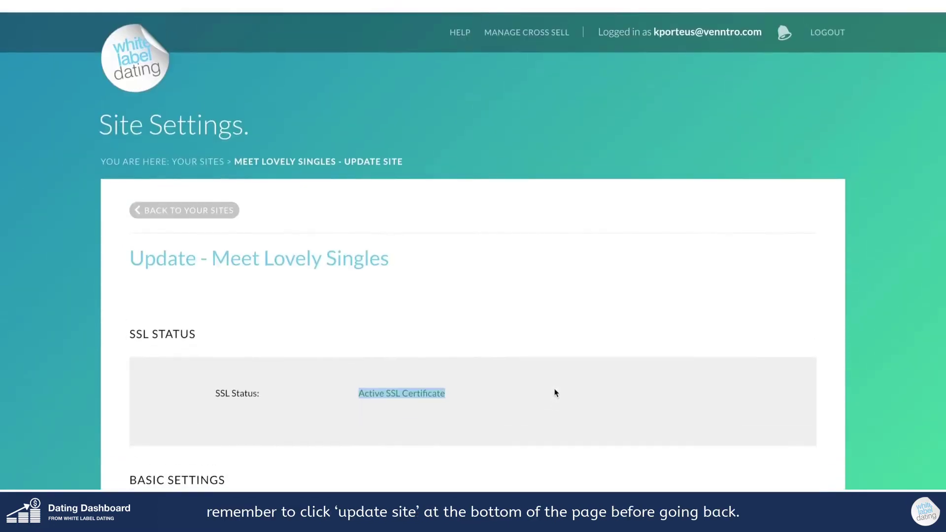
{"action": "left_click", "coordinate": [197, 205]}
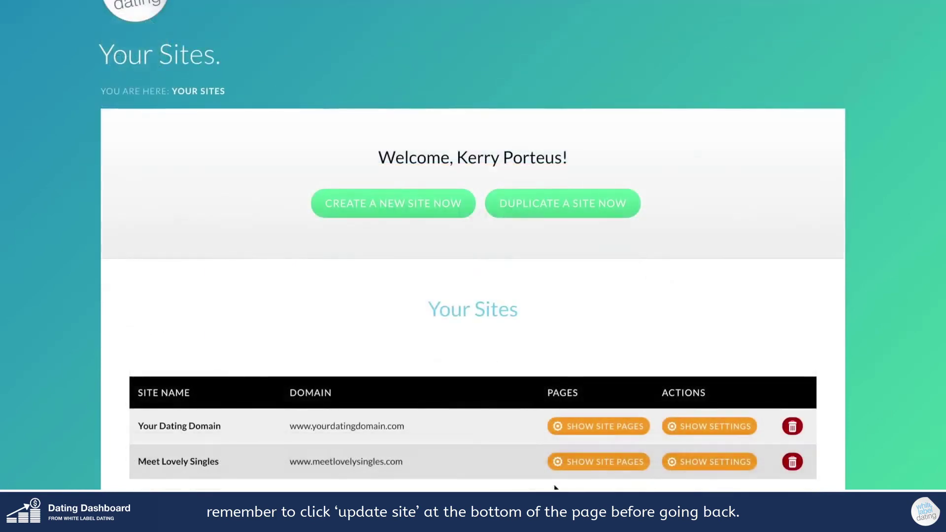
Step: Open the page settings of the Meet Lovely Singles splash page and set Form Sexuality to Bisexual
{"action": "left_click", "coordinate": [600, 463]}
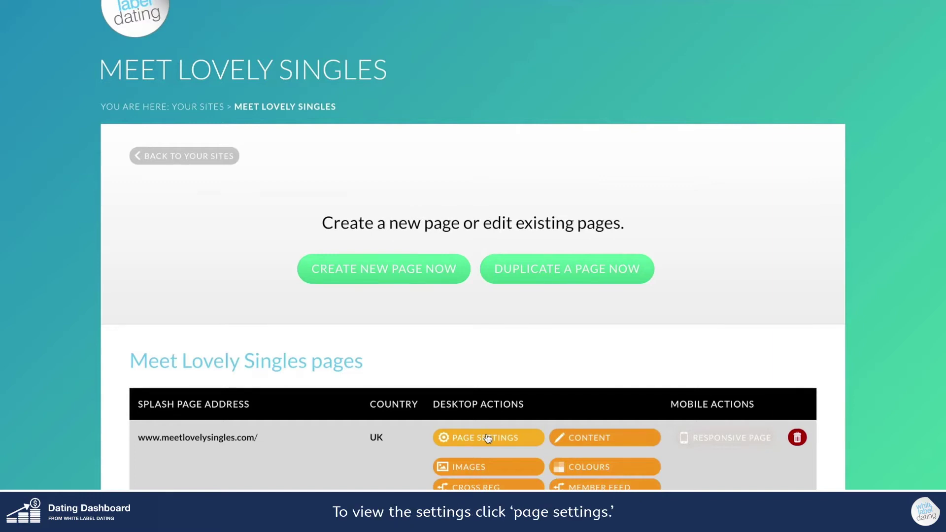
{"action": "left_click", "coordinate": [488, 438]}
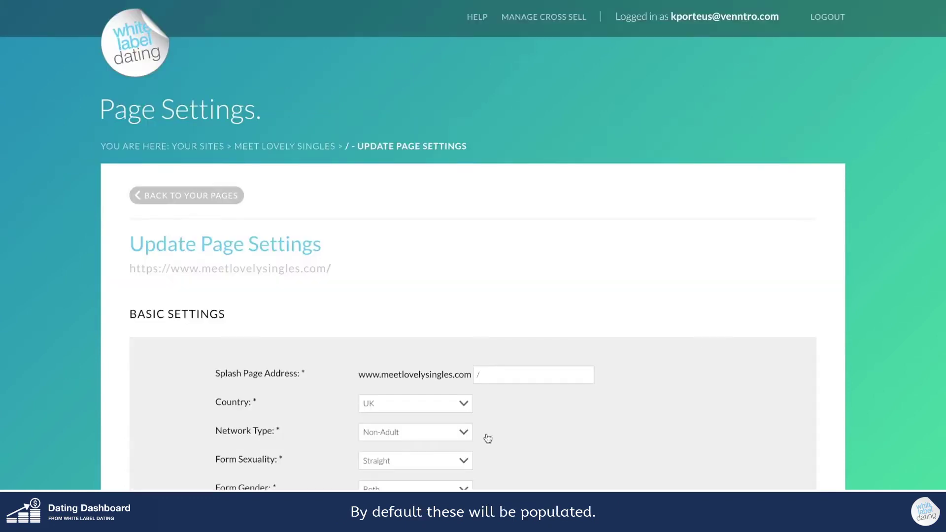
{"action": "scroll", "coordinate": [482, 315], "scroll_direction": "down", "scroll_amount": 2}
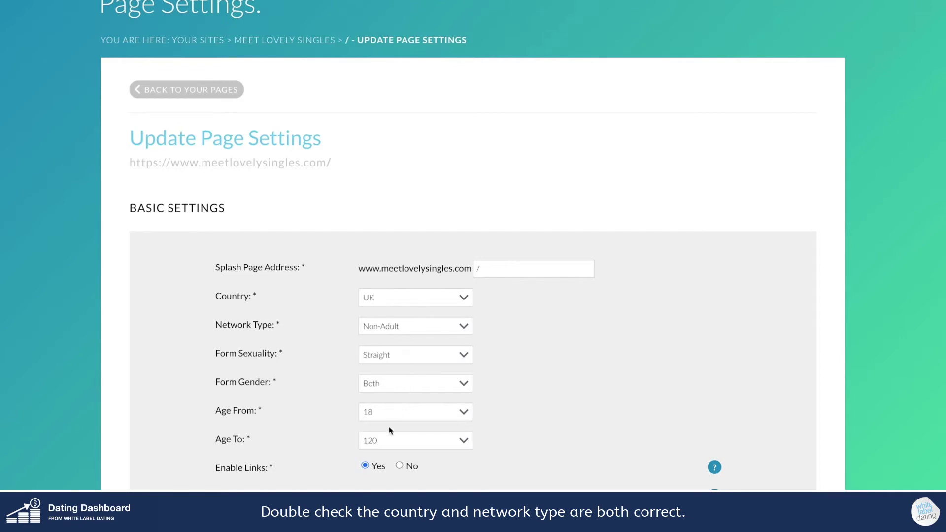
{"action": "scroll", "coordinate": [389, 428], "scroll_direction": "down", "scroll_amount": 2}
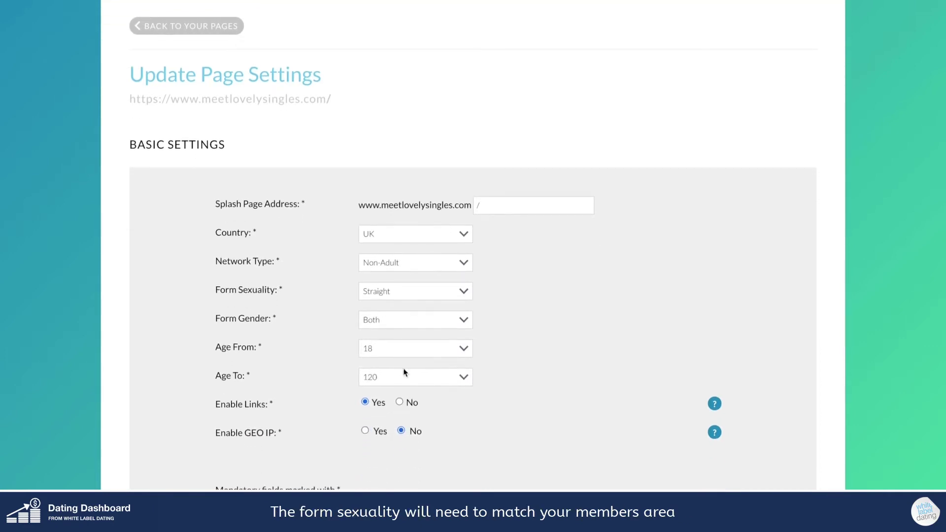
{"action": "left_click", "coordinate": [423, 297]}
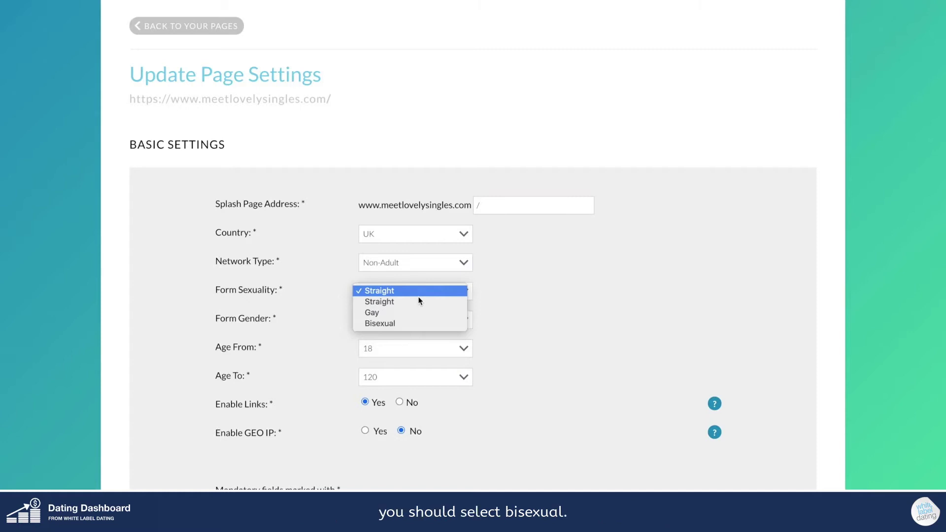
{"action": "left_click", "coordinate": [388, 325]}
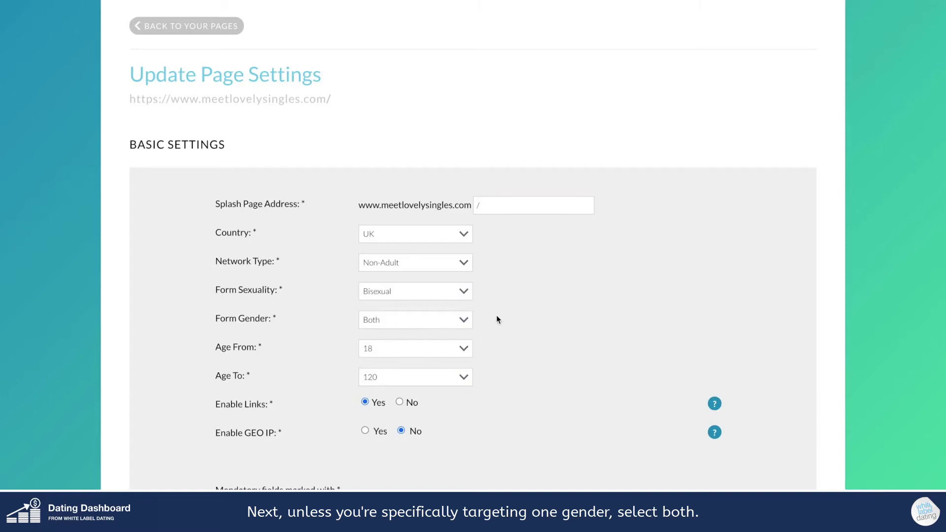
Step: Keep the page's age range at 18 to 120
{"action": "left_click", "coordinate": [394, 354]}
{"action": "left_click", "coordinate": [394, 351]}
{"action": "left_click", "coordinate": [384, 376]}
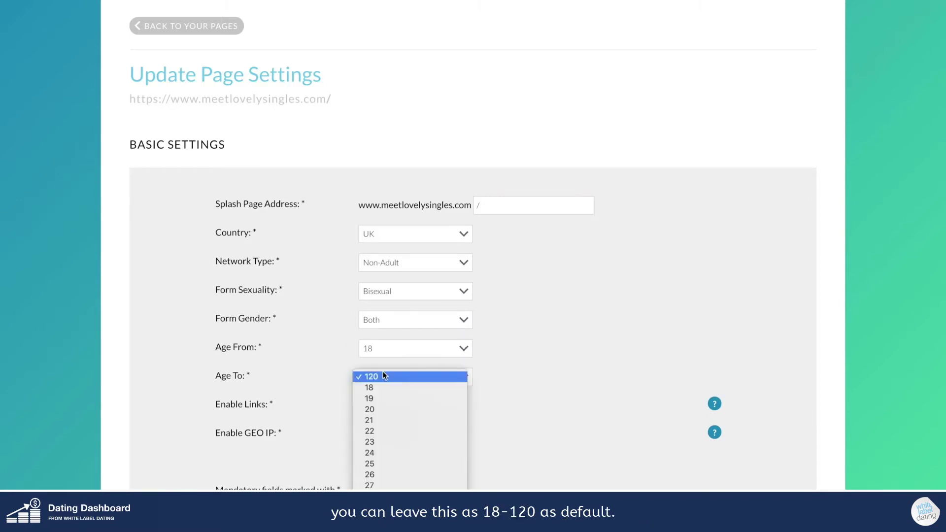
{"action": "left_click", "coordinate": [384, 377]}
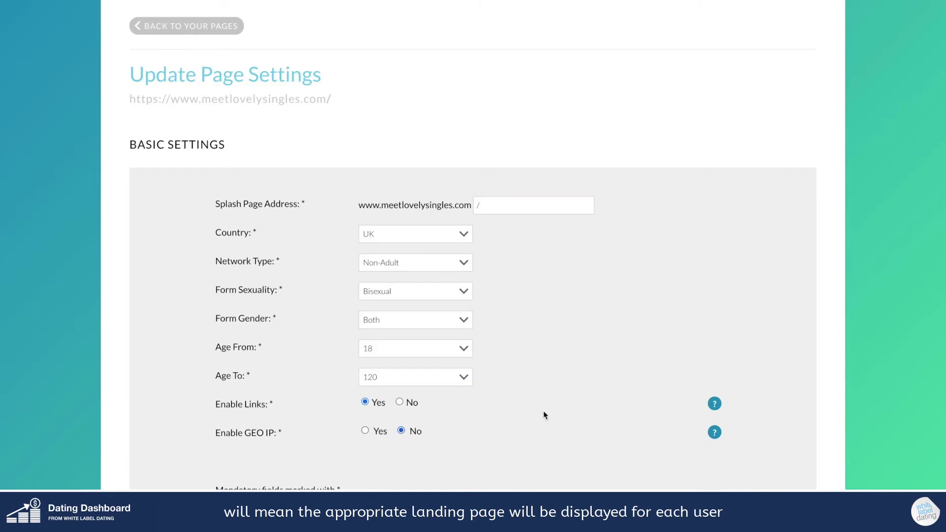
Step: Read the help note for Enable GEO IP and set the option to Yes
{"action": "mouse_move", "coordinate": [718, 434]}
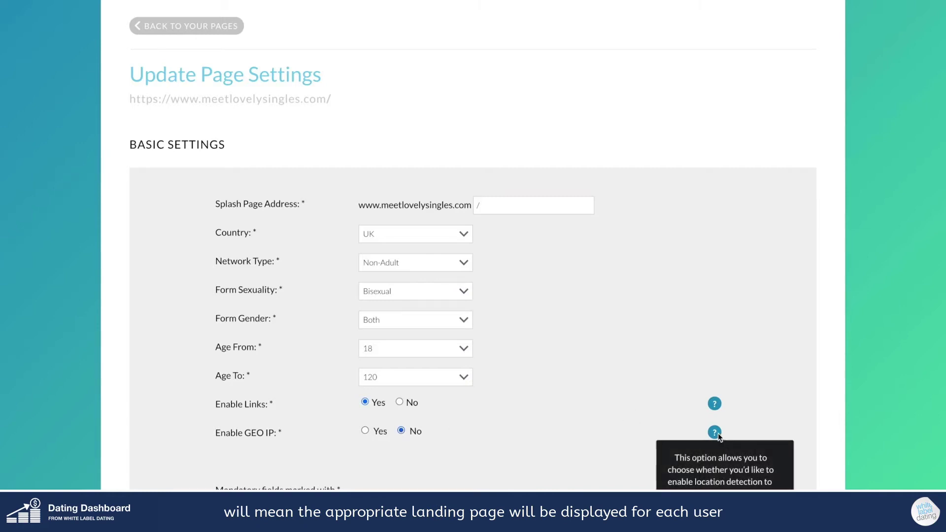
{"action": "scroll", "coordinate": [718, 433], "scroll_direction": "down", "scroll_amount": 3}
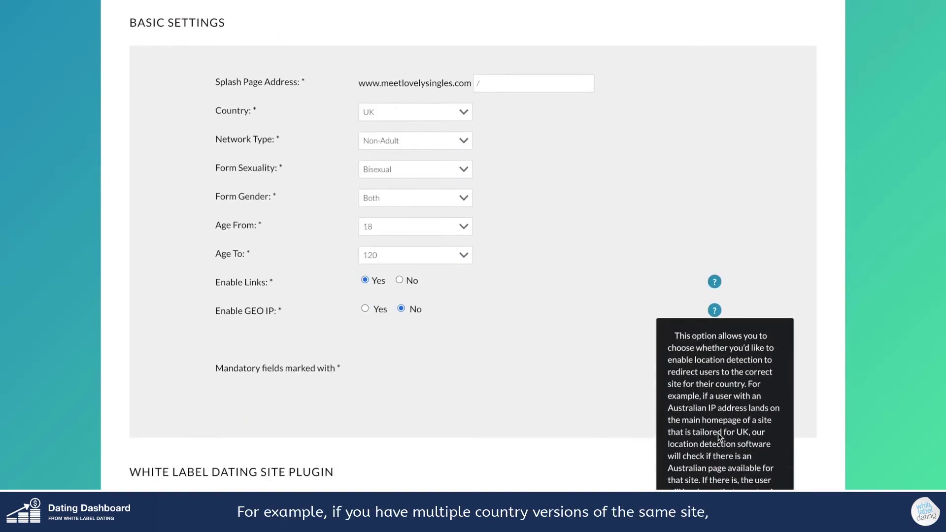
{"action": "scroll", "coordinate": [718, 433], "scroll_direction": "down", "scroll_amount": 2}
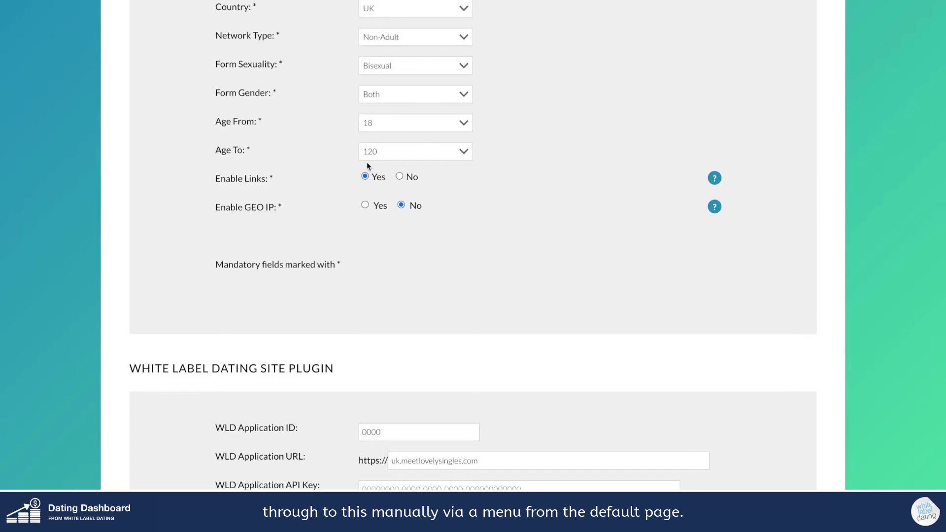
{"action": "left_click", "coordinate": [364, 205]}
Step: Set the WLD Application URL in the site plugin settings to app.meetlovelysingles.com
{"action": "scroll", "coordinate": [402, 226], "scroll_direction": "down", "scroll_amount": 3}
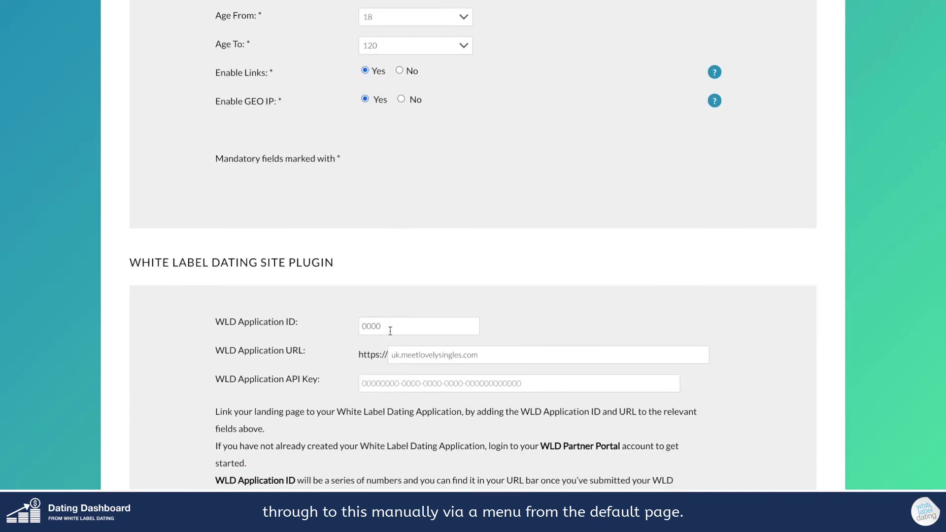
{"action": "scroll", "coordinate": [389, 329], "scroll_direction": "down", "scroll_amount": 1}
{"action": "left_click", "coordinate": [435, 261]}
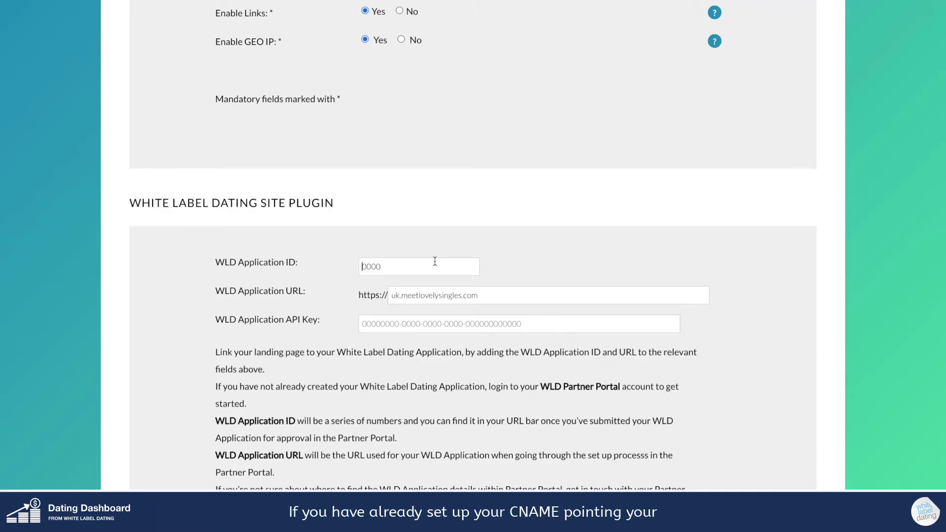
{"action": "left_click", "coordinate": [488, 294]}
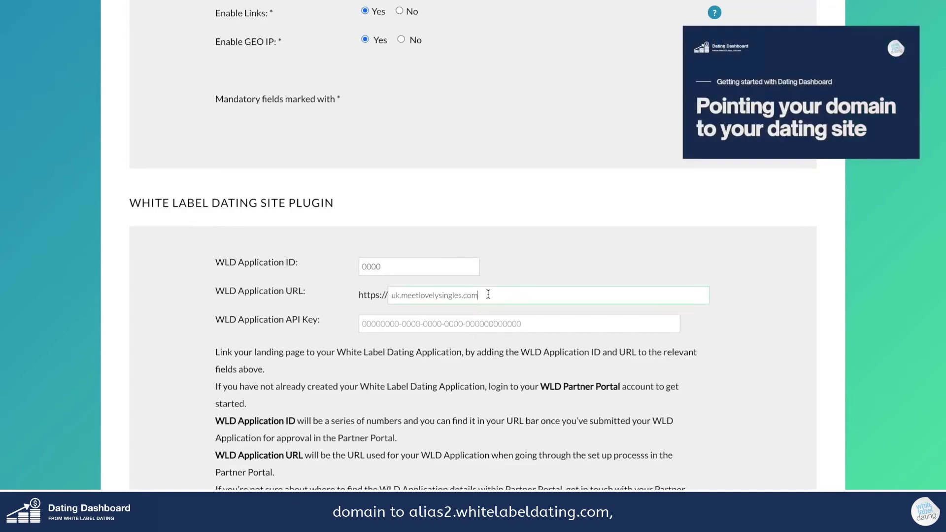
{"action": "left_click", "coordinate": [400, 295]}
{"action": "key", "text": "BackSpace"}
{"action": "key", "text": "BackSpace"}
{"action": "type", "text": "app."}
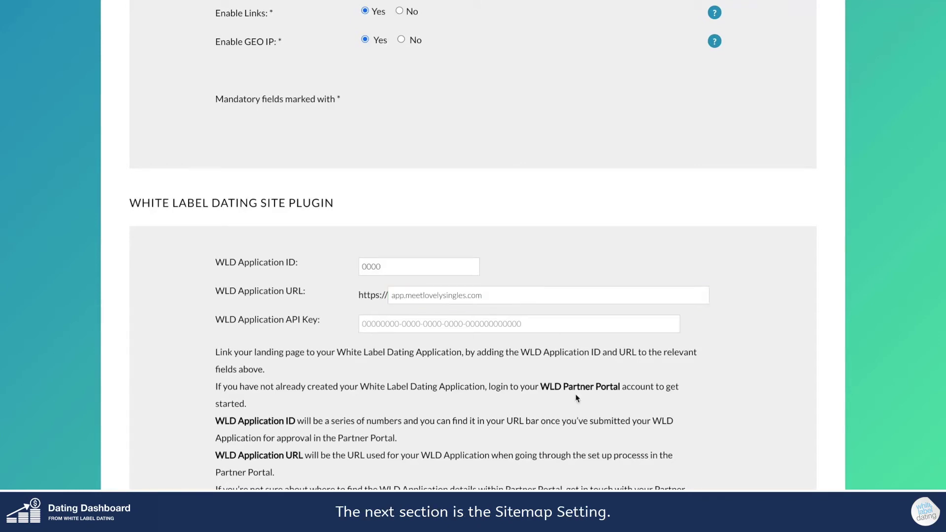
Step: Review the page's sitemap, internal page linking and meta title, keywords and description settings
{"action": "scroll", "coordinate": [578, 398], "scroll_direction": "down", "scroll_amount": 7}
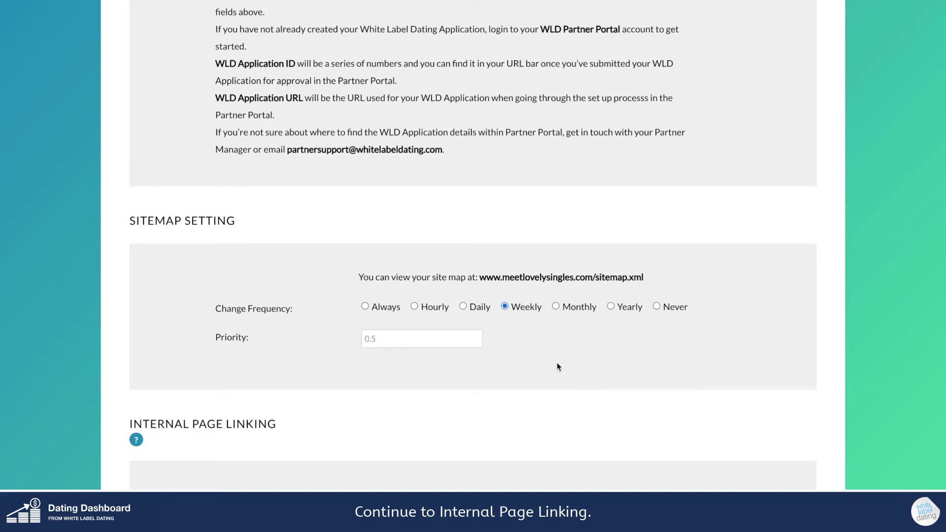
{"action": "scroll", "coordinate": [558, 367], "scroll_direction": "down", "scroll_amount": 3}
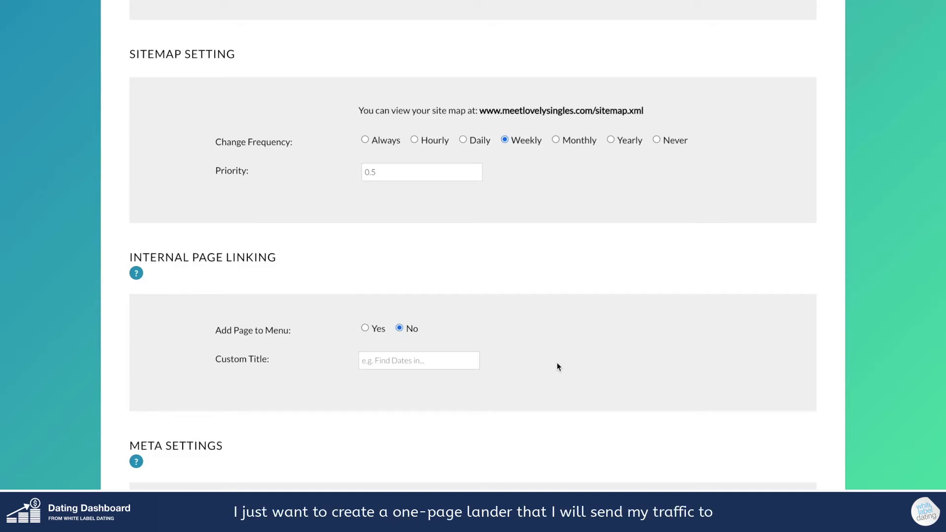
{"action": "scroll", "coordinate": [558, 364], "scroll_direction": "down", "scroll_amount": 5}
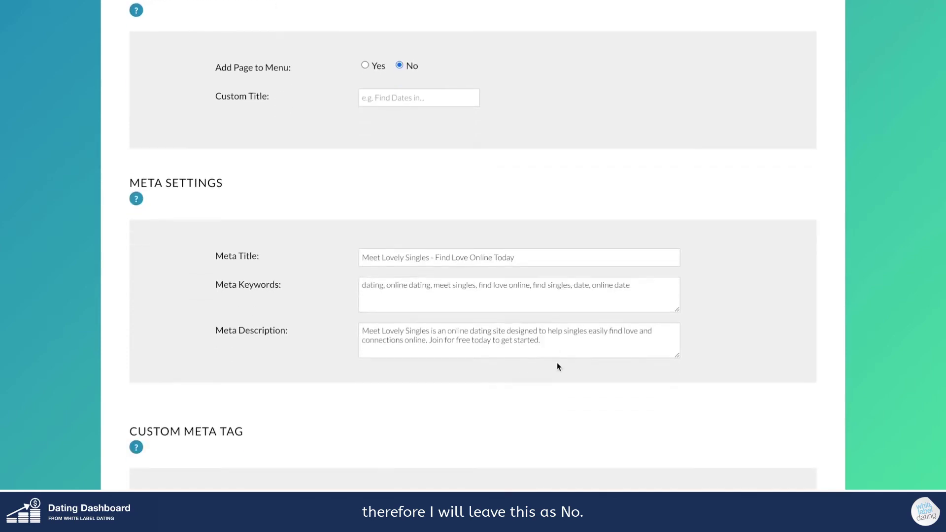
{"action": "left_click", "coordinate": [539, 258]}
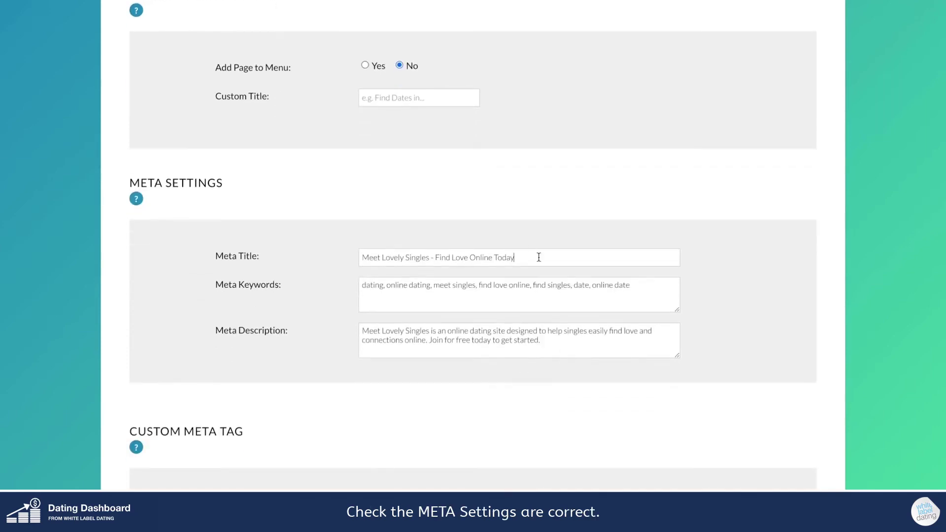
{"action": "left_click", "coordinate": [645, 284]}
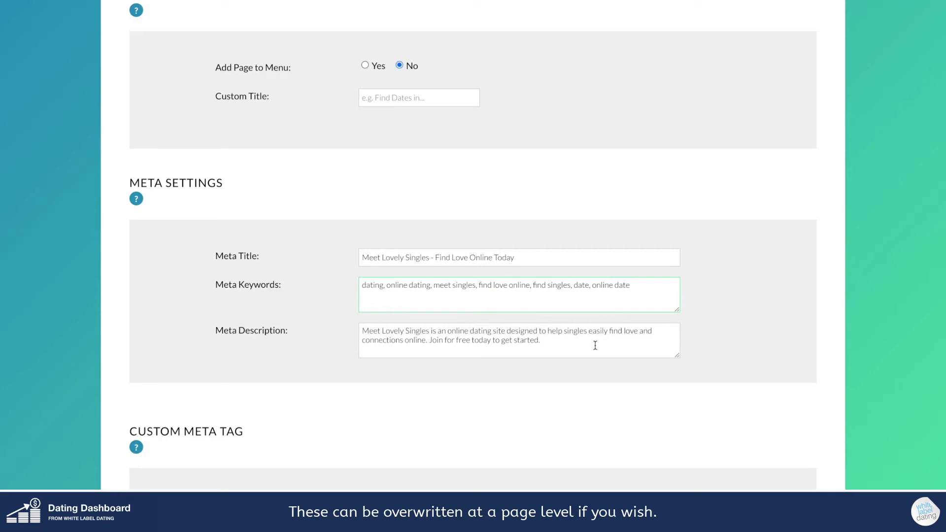
{"action": "left_click", "coordinate": [595, 346]}
{"action": "scroll", "coordinate": [596, 347], "scroll_direction": "down", "scroll_amount": 4}
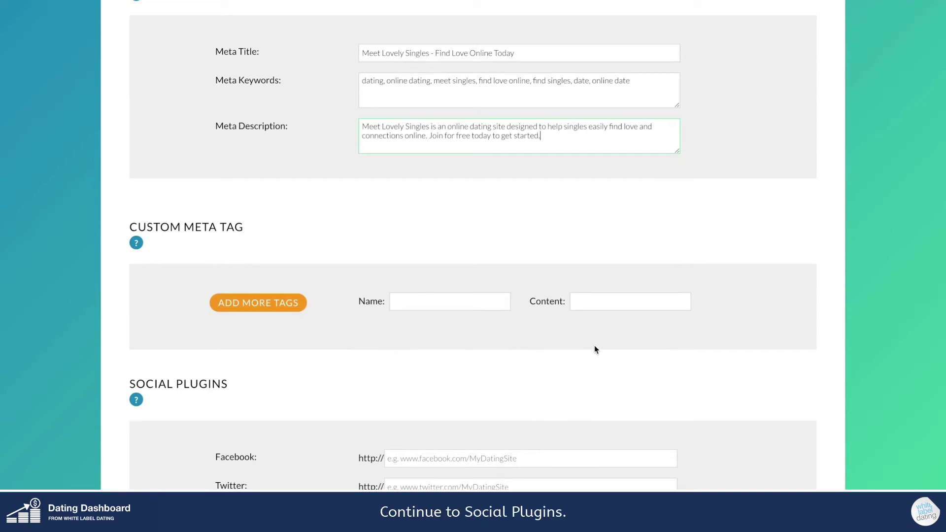
Step: Update the page to save its settings, keeping the Faith template and leaving the social plugins and experiment code blank
{"action": "scroll", "coordinate": [595, 345], "scroll_direction": "down", "scroll_amount": 3}
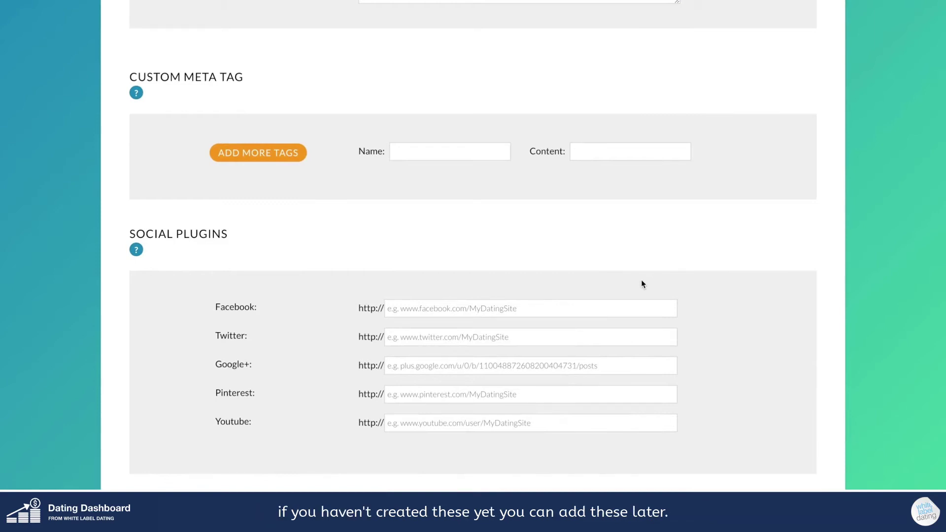
{"action": "scroll", "coordinate": [642, 284], "scroll_direction": "down", "scroll_amount": 4}
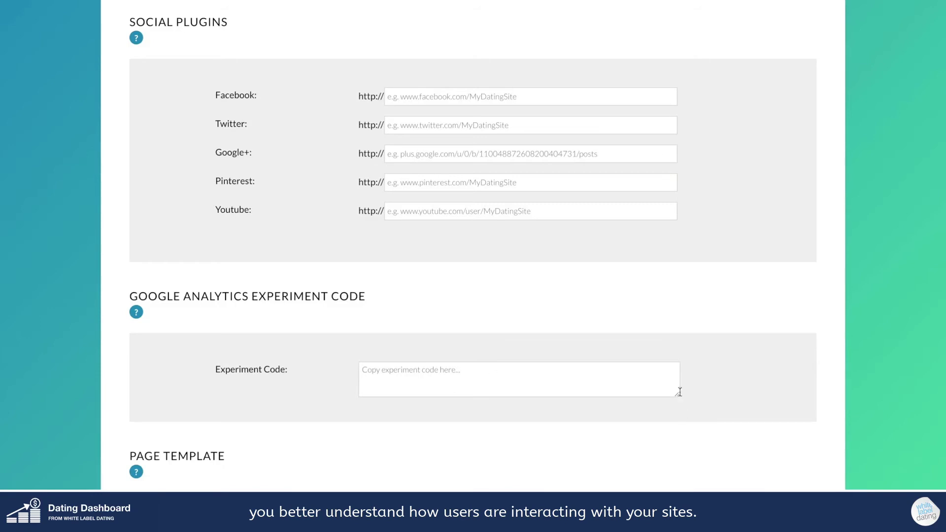
{"action": "scroll", "coordinate": [702, 363], "scroll_direction": "down", "scroll_amount": 5}
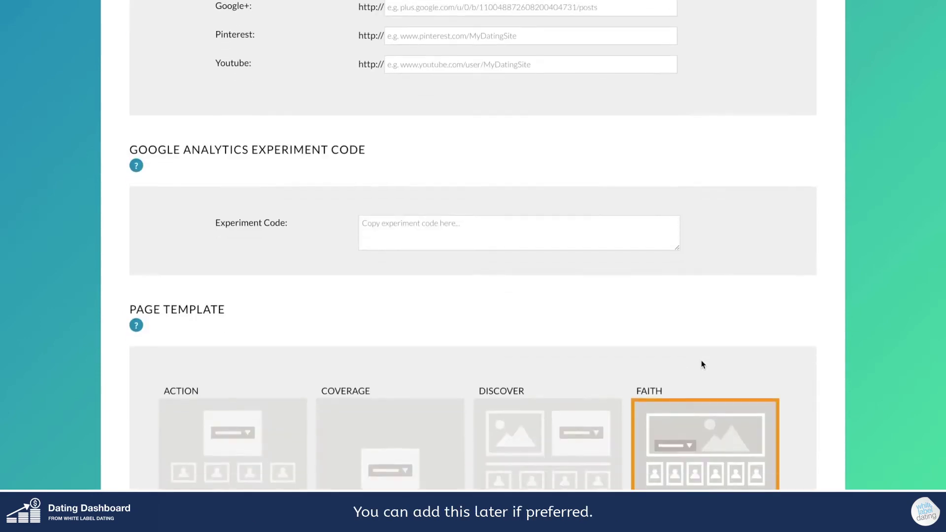
{"action": "scroll", "coordinate": [702, 364], "scroll_direction": "down", "scroll_amount": 4}
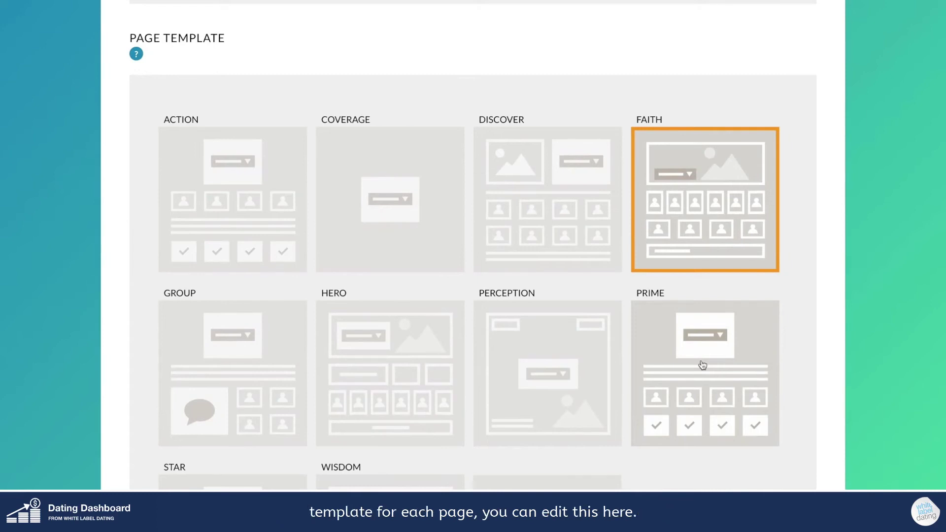
{"action": "scroll", "coordinate": [702, 365], "scroll_direction": "down", "scroll_amount": 5}
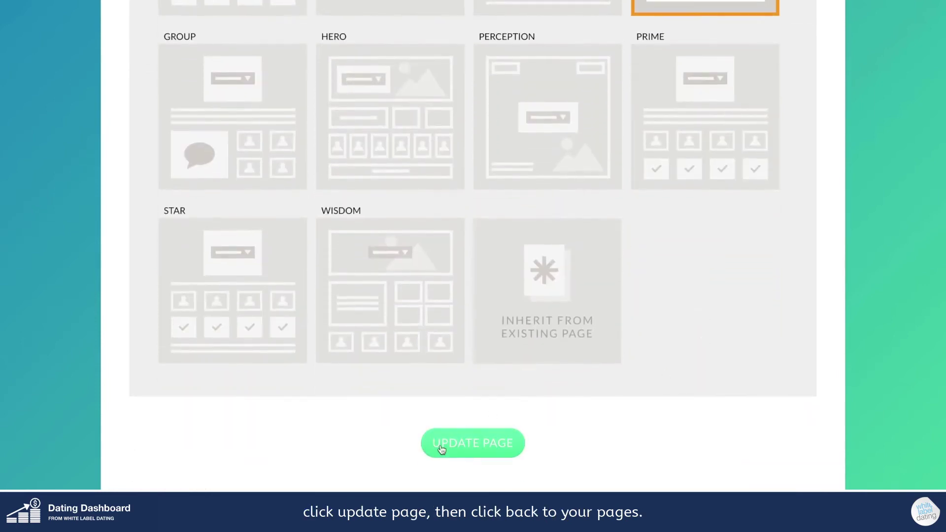
{"action": "left_click", "coordinate": [442, 450]}
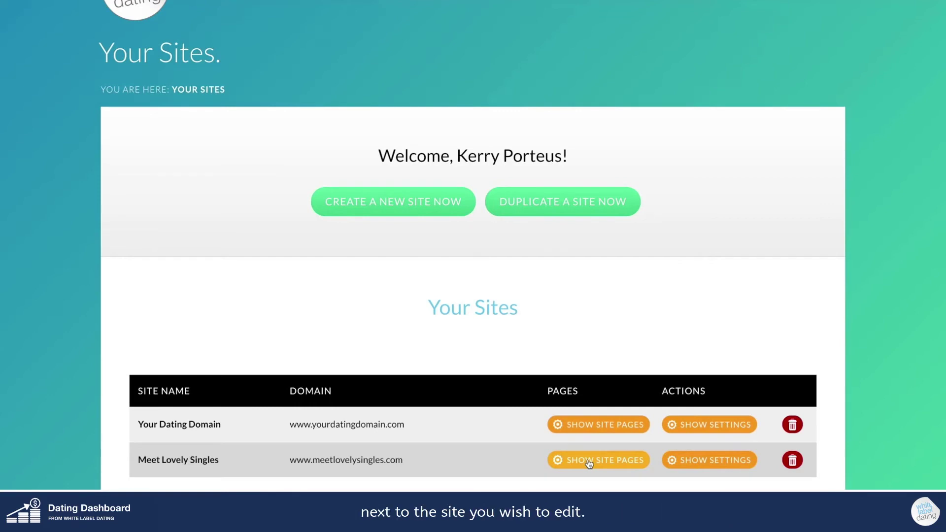
Step: Open the image settings of the Meet Lovely Singles splash page
{"action": "left_click", "coordinate": [589, 463]}
{"action": "scroll", "coordinate": [624, 459], "scroll_direction": "down", "scroll_amount": 1}
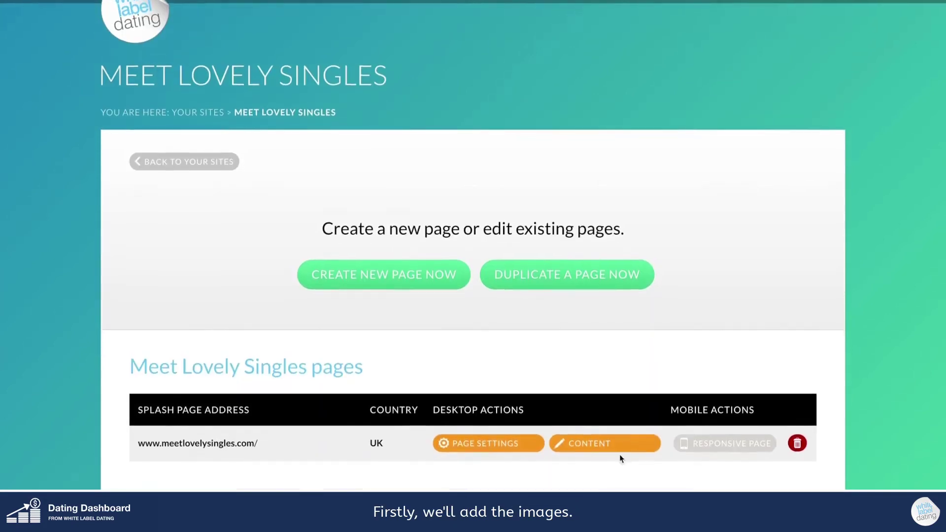
{"action": "mouse_move", "coordinate": [504, 448]}
{"action": "scroll", "coordinate": [504, 448], "scroll_direction": "down", "scroll_amount": 1}
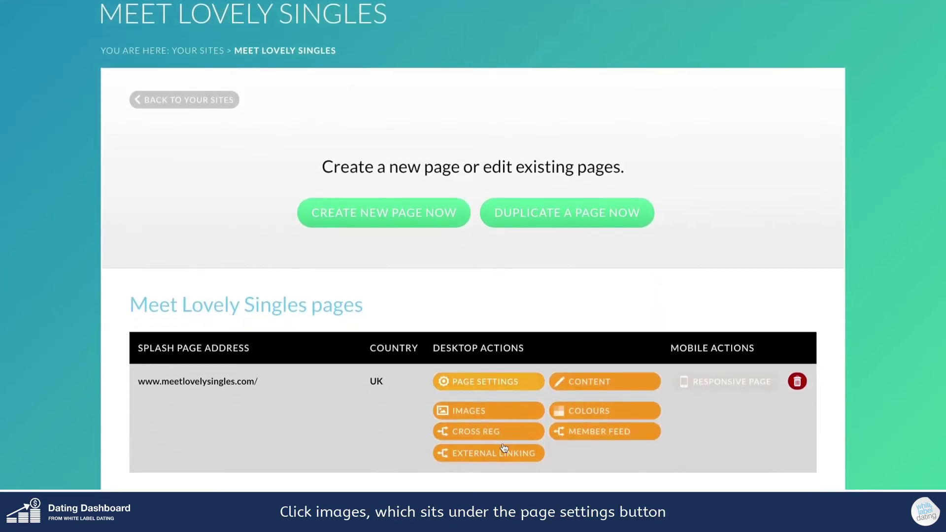
{"action": "left_click", "coordinate": [473, 415]}
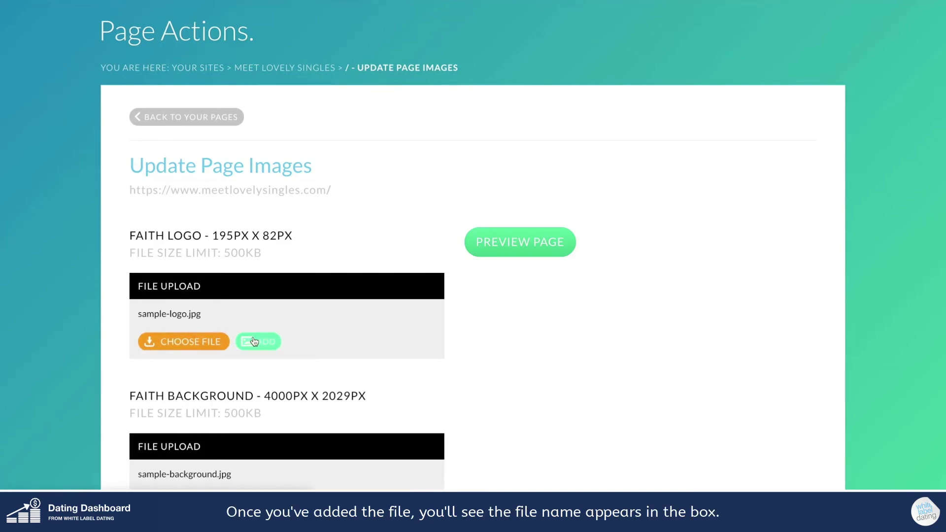
Step: Add MLS_height82.png as the Faith logo and preview the page with it
{"action": "left_click", "coordinate": [255, 342]}
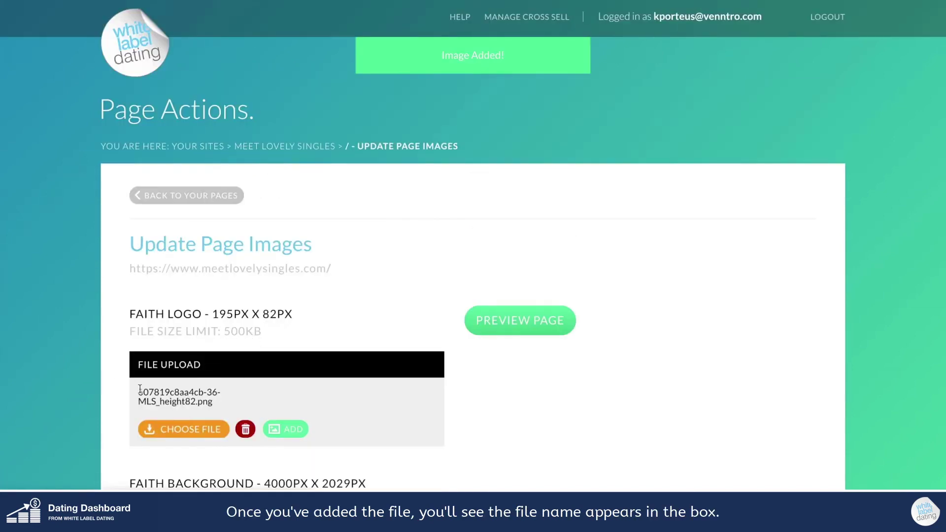
{"action": "left_click_drag", "start_coordinate": [140, 395], "coordinate": [226, 395]}
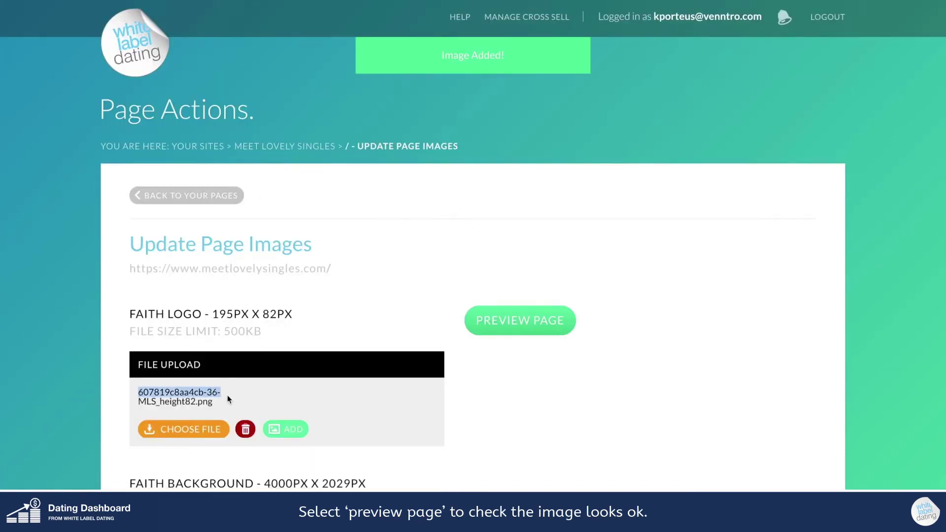
{"action": "left_click", "coordinate": [532, 321]}
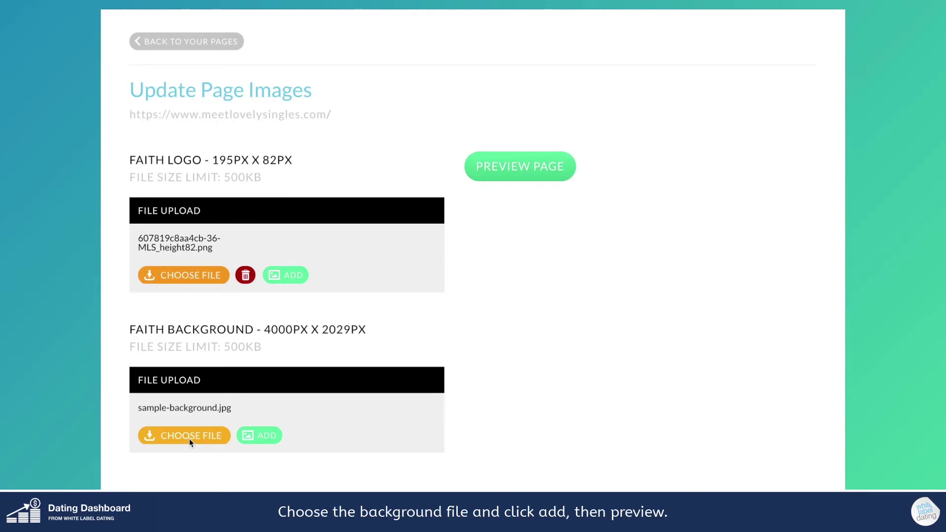
Step: Add Background_3000-wecompress.com.jpg as the Faith background and preview the page
{"action": "left_click", "coordinate": [249, 434]}
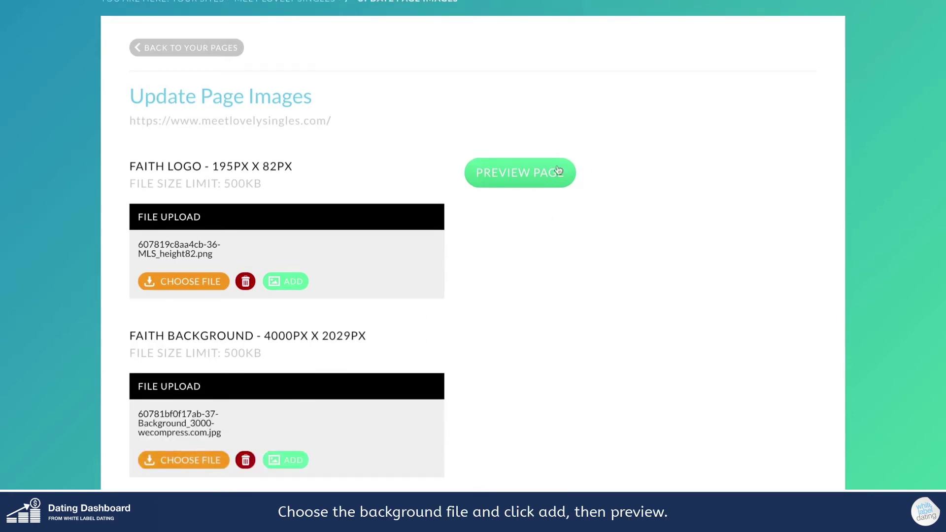
{"action": "left_click", "coordinate": [527, 172]}
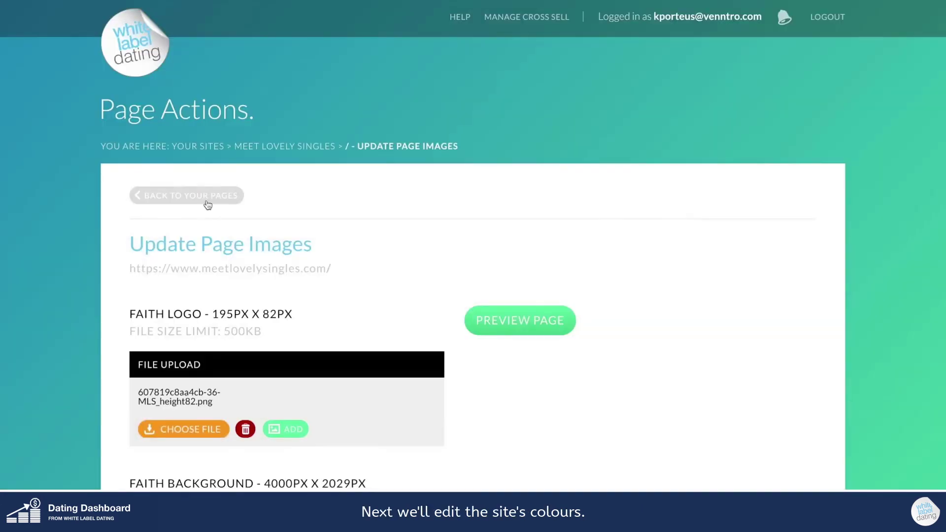
Step: Return to the site's pages and open the colour settings of the splash page
{"action": "left_click", "coordinate": [207, 205]}
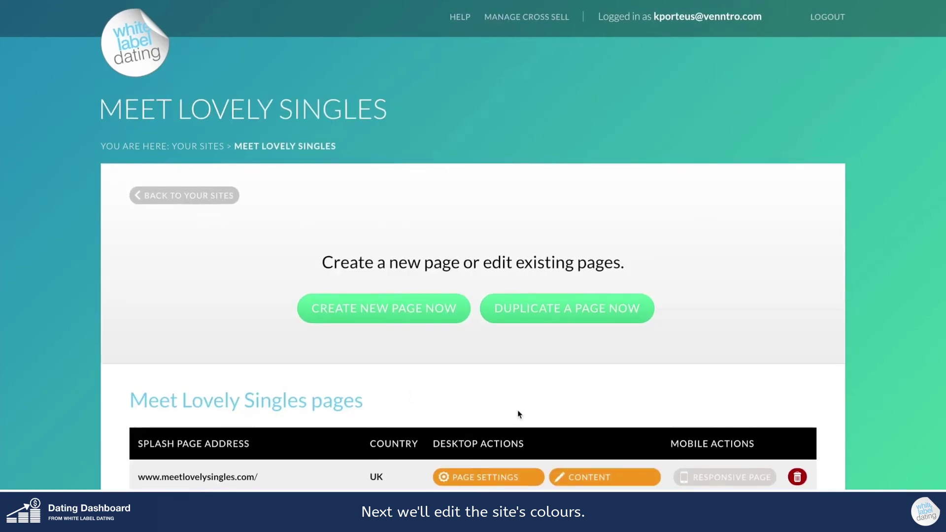
{"action": "scroll", "coordinate": [517, 410], "scroll_direction": "down", "scroll_amount": 1}
{"action": "mouse_move", "coordinate": [511, 447]}
{"action": "scroll", "coordinate": [582, 458], "scroll_direction": "down", "scroll_amount": 1}
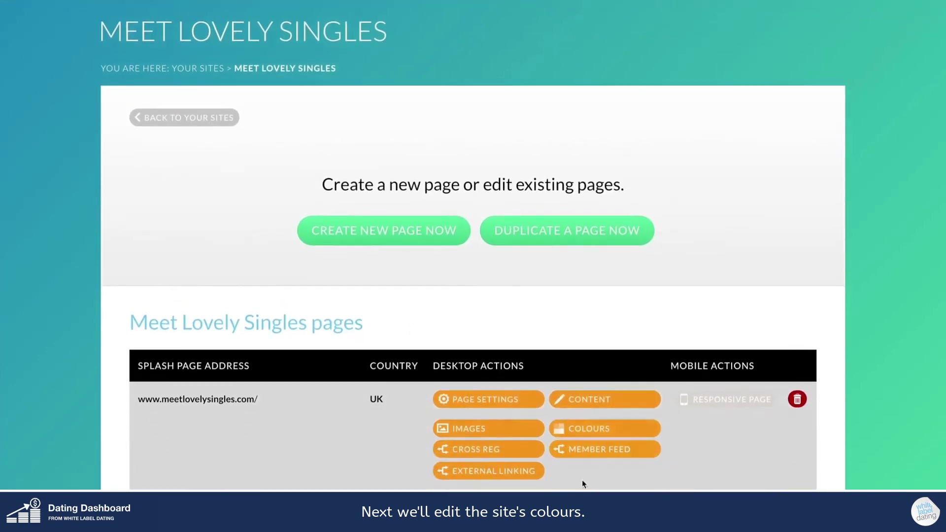
{"action": "left_click", "coordinate": [586, 428]}
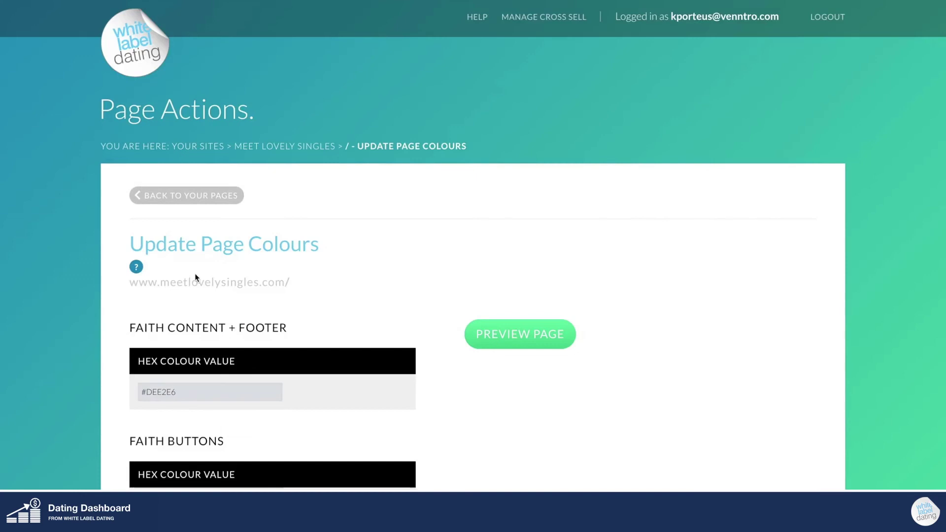
Step: Update the page colours with #DEE2E6 for content and footer, #57CCF2 for buttons and #2D4F82 for the member feed
{"action": "scroll", "coordinate": [194, 273], "scroll_direction": "down", "scroll_amount": 2}
{"action": "left_click", "coordinate": [233, 318]}
{"action": "left_click", "coordinate": [328, 343]}
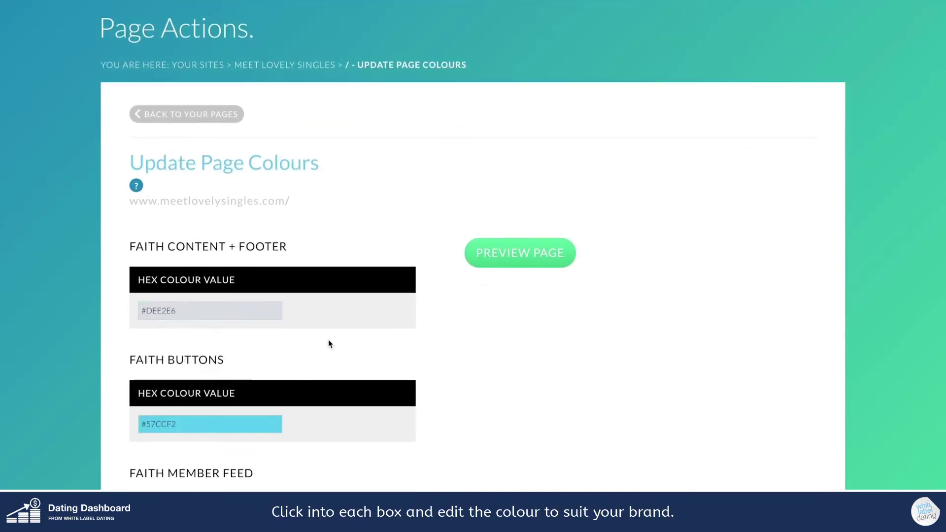
{"action": "scroll", "coordinate": [328, 344], "scroll_direction": "down", "scroll_amount": 2}
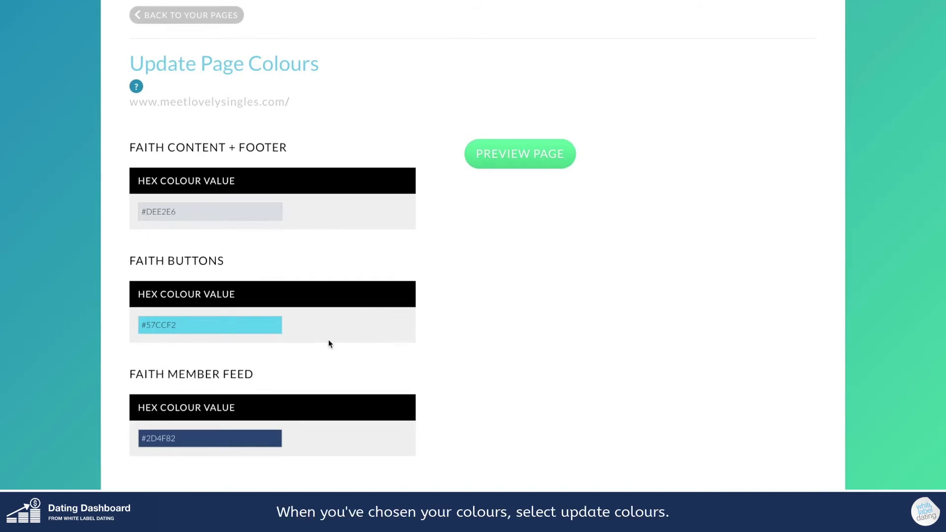
{"action": "scroll", "coordinate": [328, 344], "scroll_direction": "down", "scroll_amount": 2}
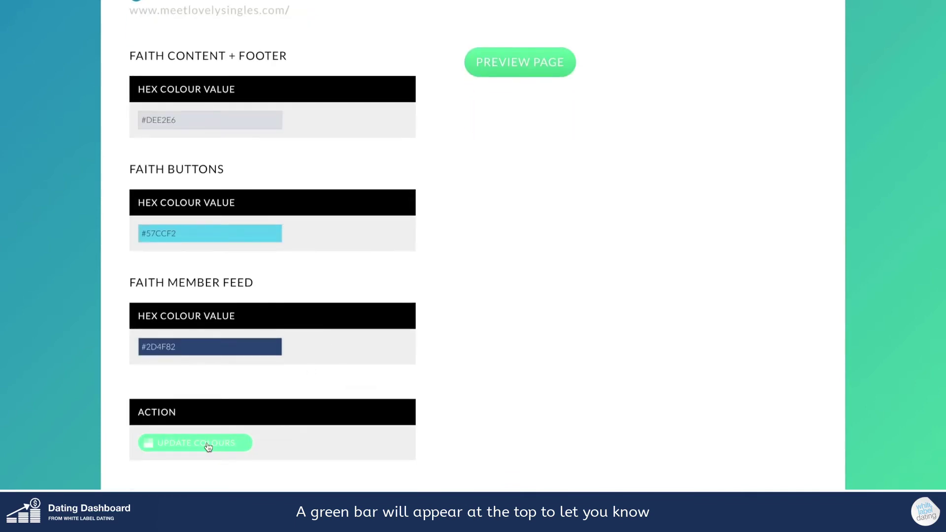
{"action": "left_click", "coordinate": [207, 447]}
{"action": "left_click_drag", "start_coordinate": [407, 54], "coordinate": [551, 63]}
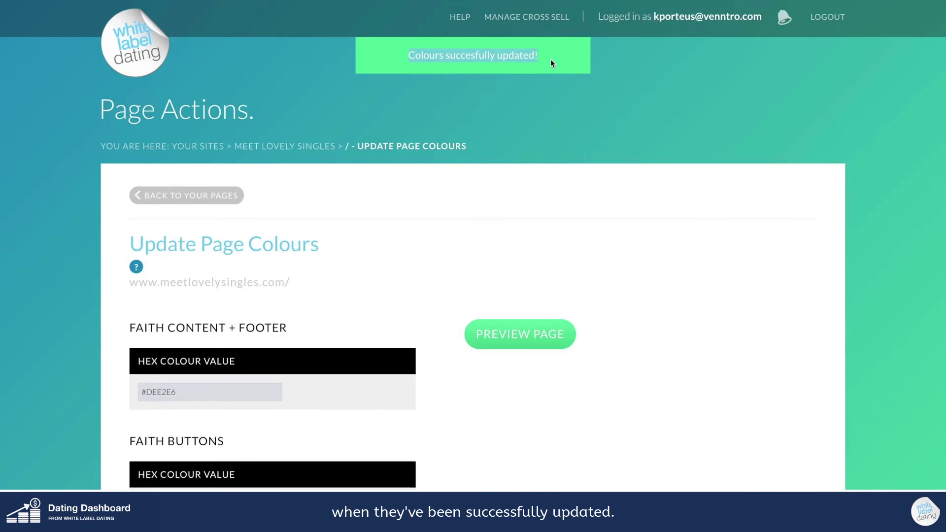
{"action": "left_click", "coordinate": [551, 61]}
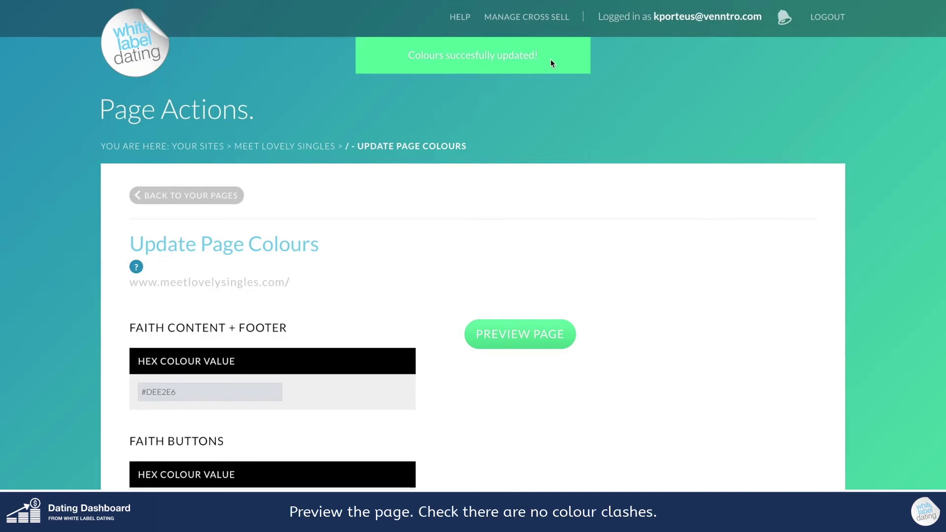
Step: Preview the splash page and check its sections for colour clashes
{"action": "left_click", "coordinate": [521, 331]}
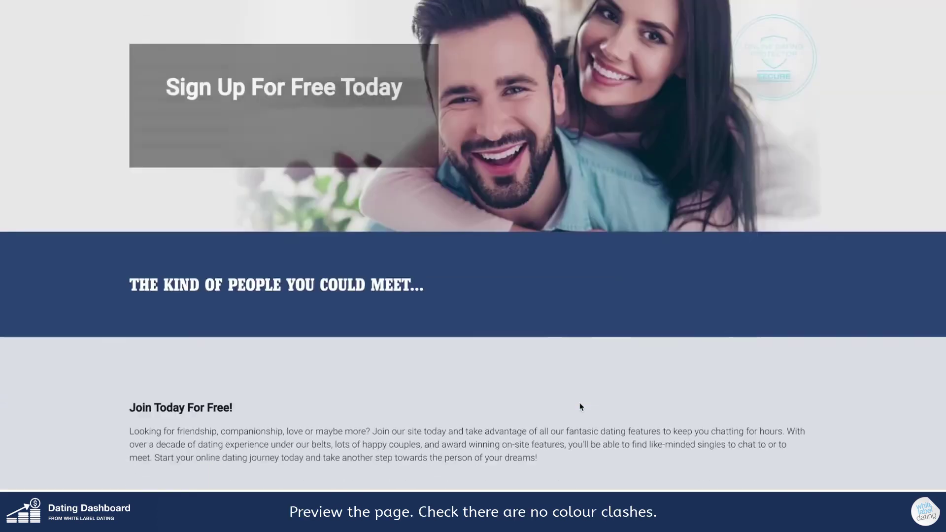
{"action": "scroll", "coordinate": [580, 407], "scroll_direction": "down", "scroll_amount": 5}
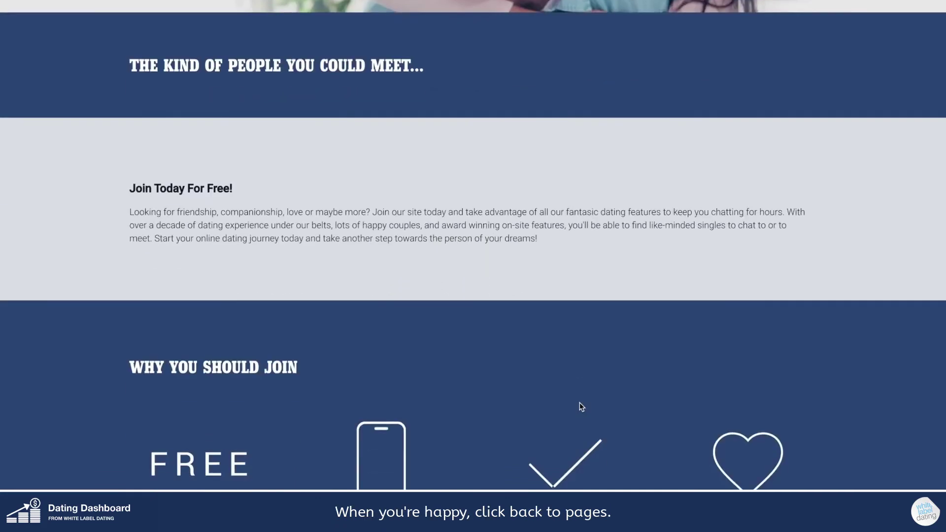
{"action": "scroll", "coordinate": [579, 406], "scroll_direction": "down", "scroll_amount": 3}
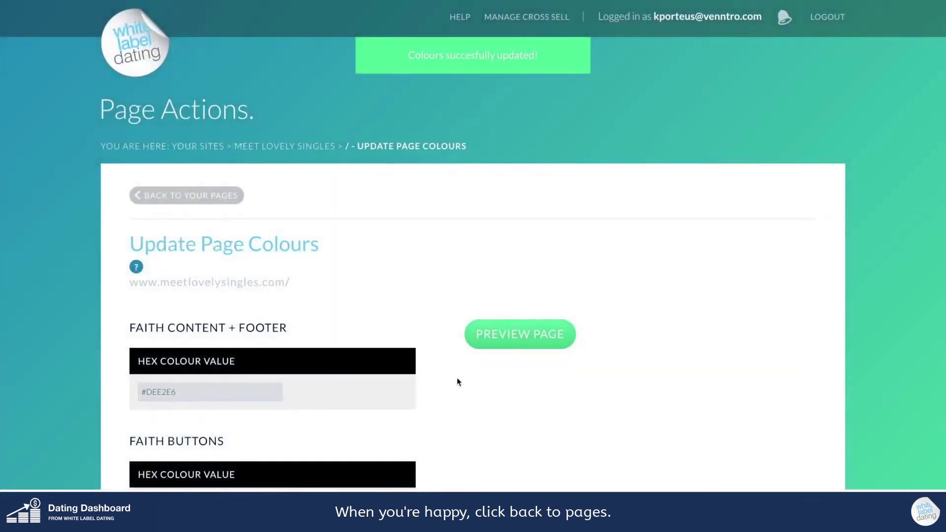
Step: Return to the site's pages and open the content editor of the splash page
{"action": "left_click", "coordinate": [182, 197]}
{"action": "scroll", "coordinate": [481, 388], "scroll_direction": "down", "scroll_amount": 1}
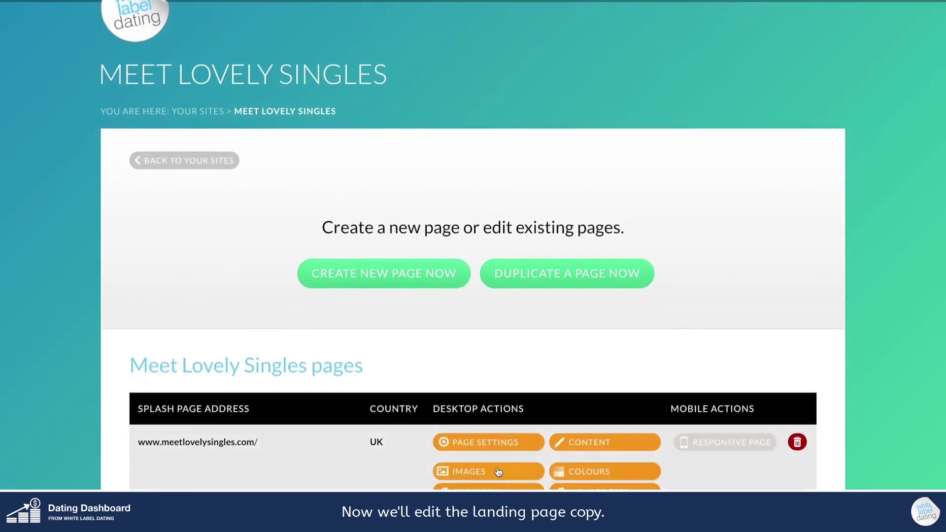
{"action": "scroll", "coordinate": [498, 473], "scroll_direction": "down", "scroll_amount": 1}
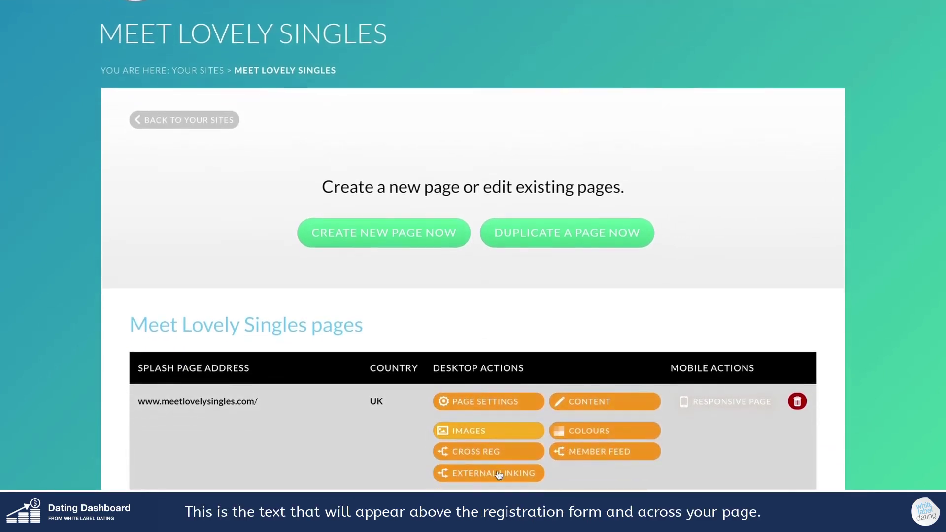
{"action": "left_click", "coordinate": [619, 405]}
Step: Examine the tagline and content editors, including the font, size and text colour options for the Faith content
{"action": "left_click", "coordinate": [292, 330]}
{"action": "scroll", "coordinate": [178, 262], "scroll_direction": "down", "scroll_amount": 4}
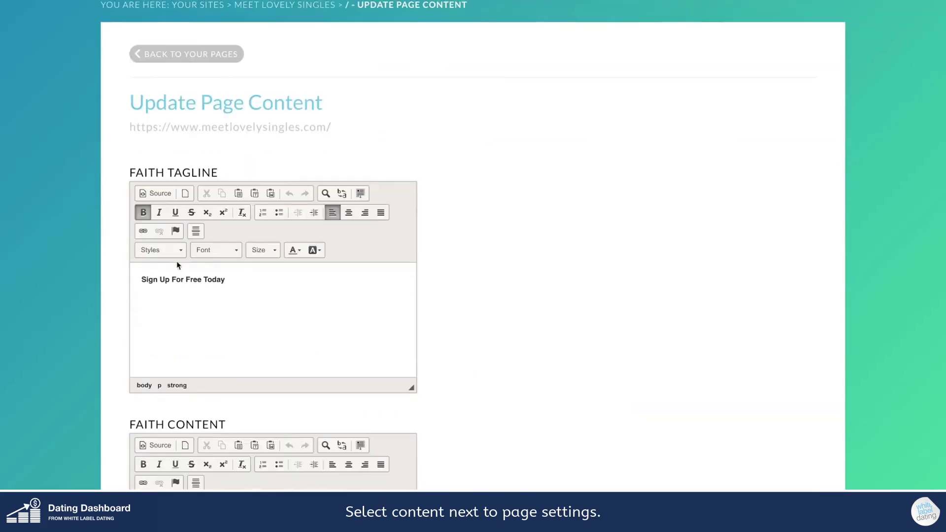
{"action": "left_click", "coordinate": [325, 418]}
{"action": "left_click", "coordinate": [235, 345]}
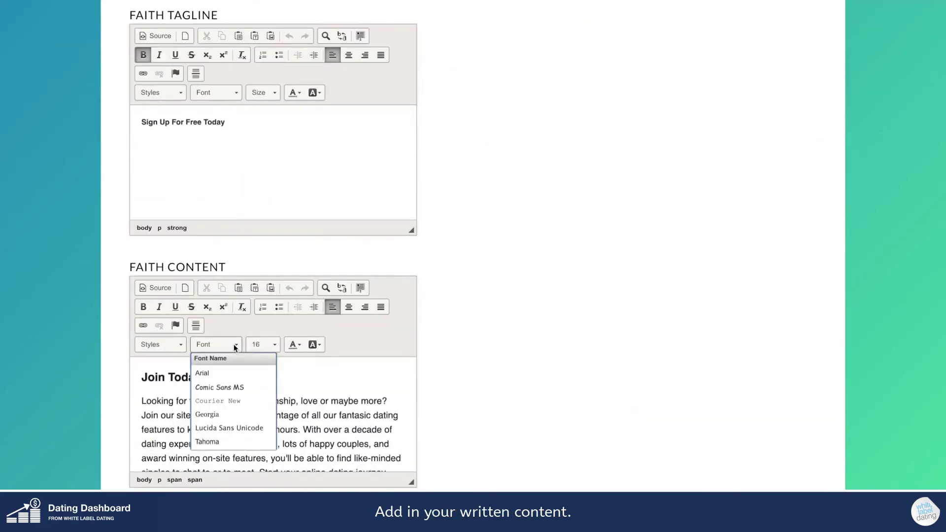
{"action": "left_click", "coordinate": [235, 346]}
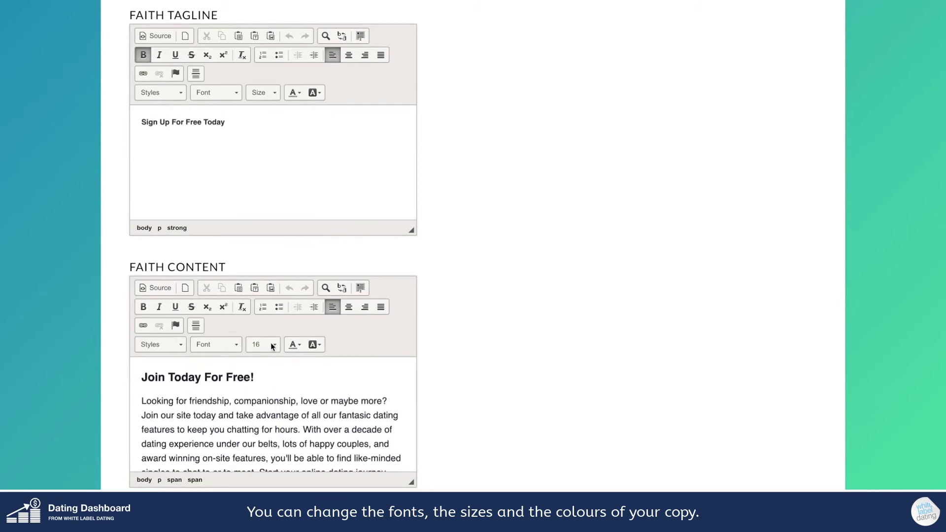
{"action": "left_click", "coordinate": [272, 345]}
{"action": "left_click", "coordinate": [294, 345]}
{"action": "left_click", "coordinate": [294, 345]}
Step: Update the page content, keeping the tagline "Sign Up For Free Today", and preview the resulting page
{"action": "scroll", "coordinate": [337, 369], "scroll_direction": "down", "scroll_amount": 2}
{"action": "scroll", "coordinate": [337, 369], "scroll_direction": "up", "scroll_amount": 10}
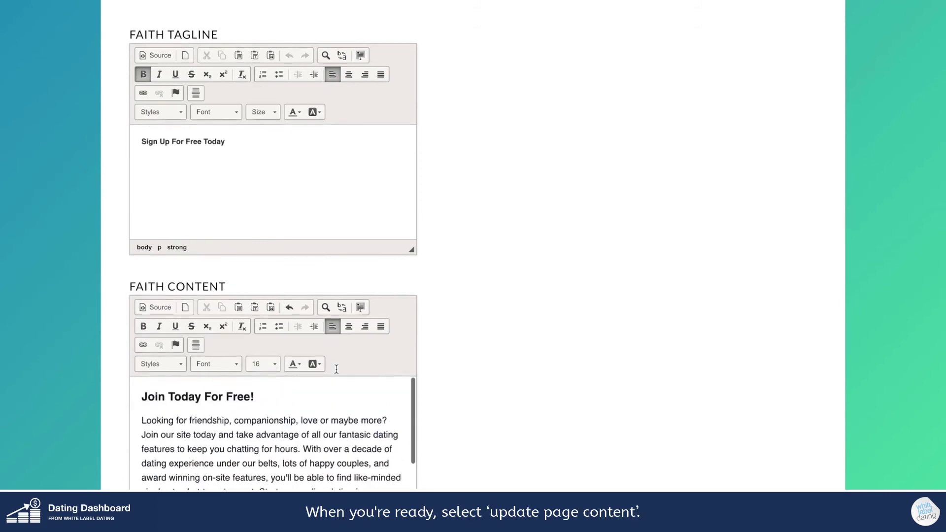
{"action": "scroll", "coordinate": [330, 412], "scroll_direction": "down", "scroll_amount": 12}
{"action": "left_click", "coordinate": [439, 454]}
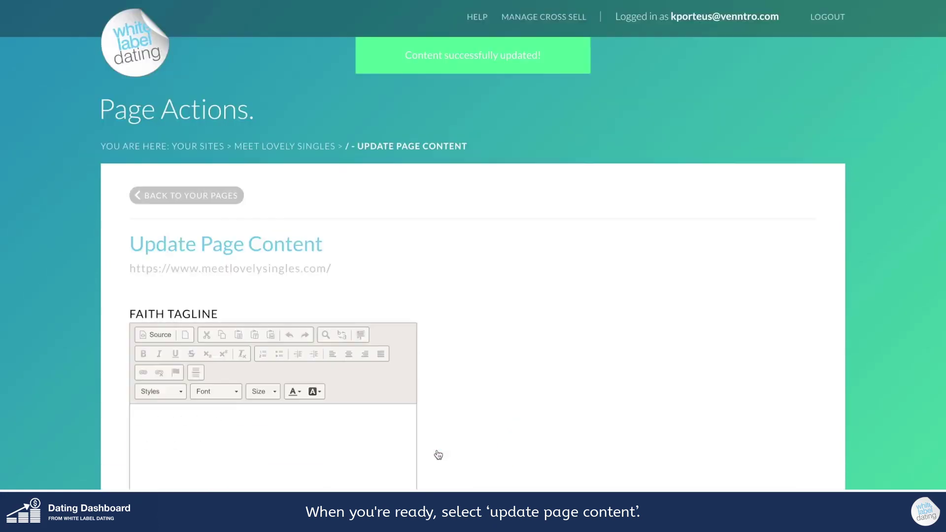
{"action": "scroll", "coordinate": [437, 454], "scroll_direction": "down", "scroll_amount": 12}
{"action": "left_click", "coordinate": [587, 450]}
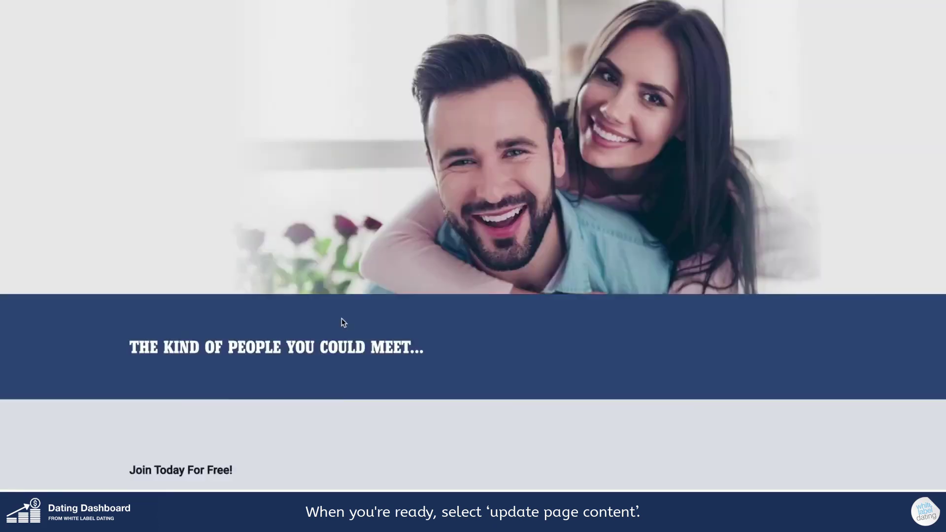
{"action": "scroll", "coordinate": [342, 319], "scroll_direction": "down", "scroll_amount": 10}
{"action": "scroll", "coordinate": [342, 319], "scroll_direction": "up", "scroll_amount": 4}
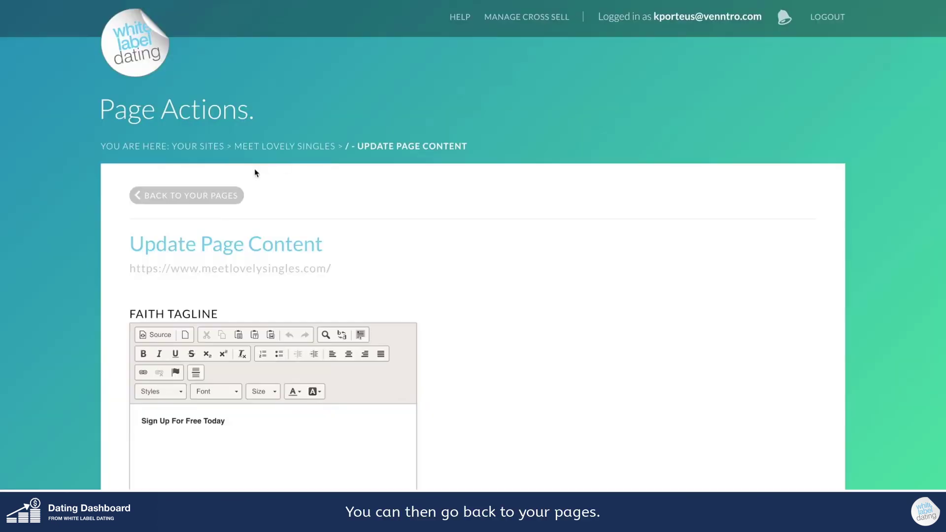
Step: Return to the site's pages and open the member feed settings of the splash page
{"action": "left_click", "coordinate": [162, 194]}
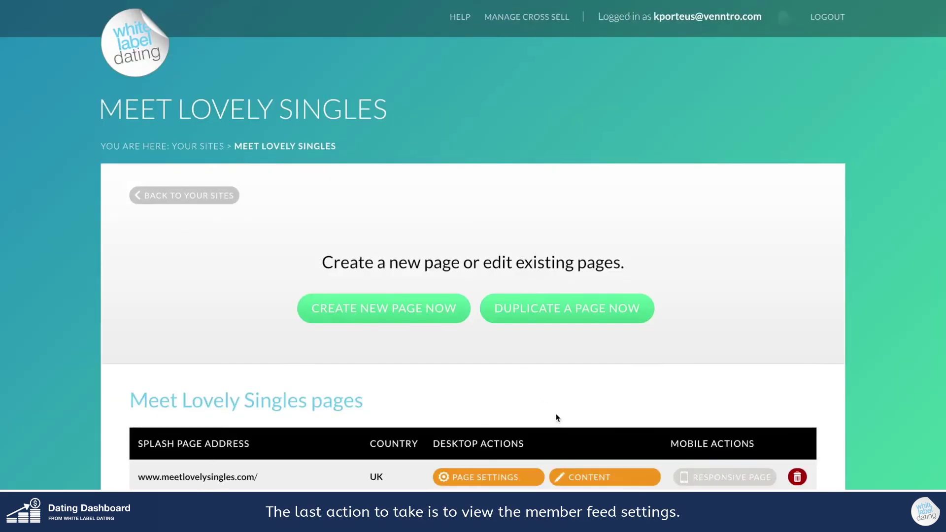
{"action": "scroll", "coordinate": [556, 417], "scroll_direction": "down", "scroll_amount": 1}
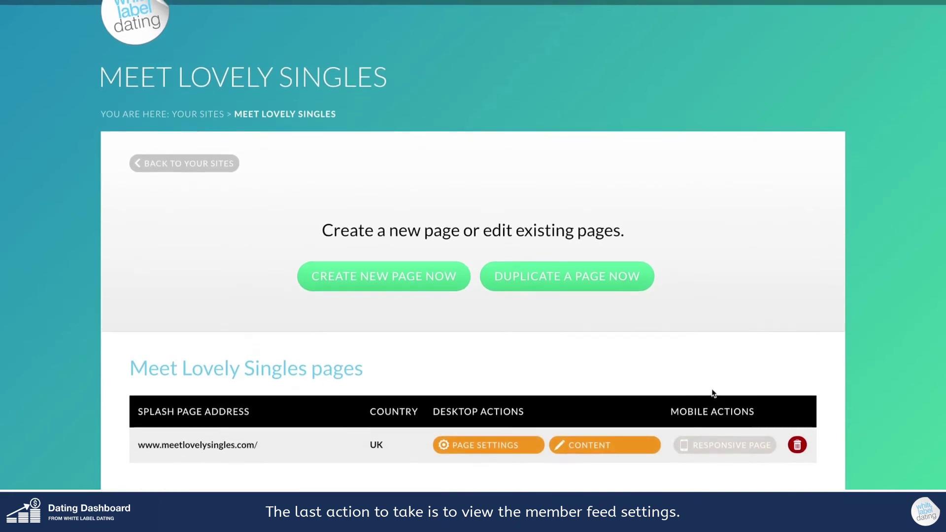
{"action": "mouse_move", "coordinate": [625, 427]}
{"action": "scroll", "coordinate": [627, 428], "scroll_direction": "down", "scroll_amount": 2}
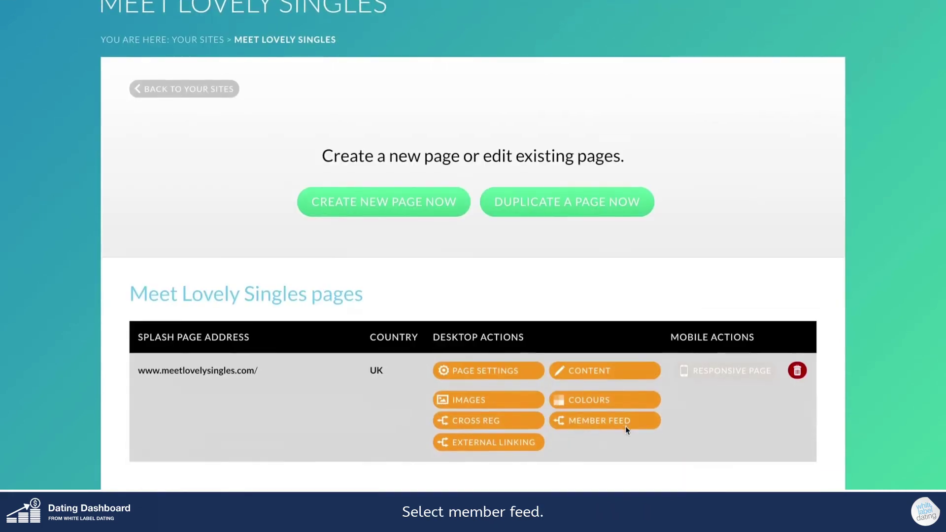
{"action": "left_click", "coordinate": [599, 423]}
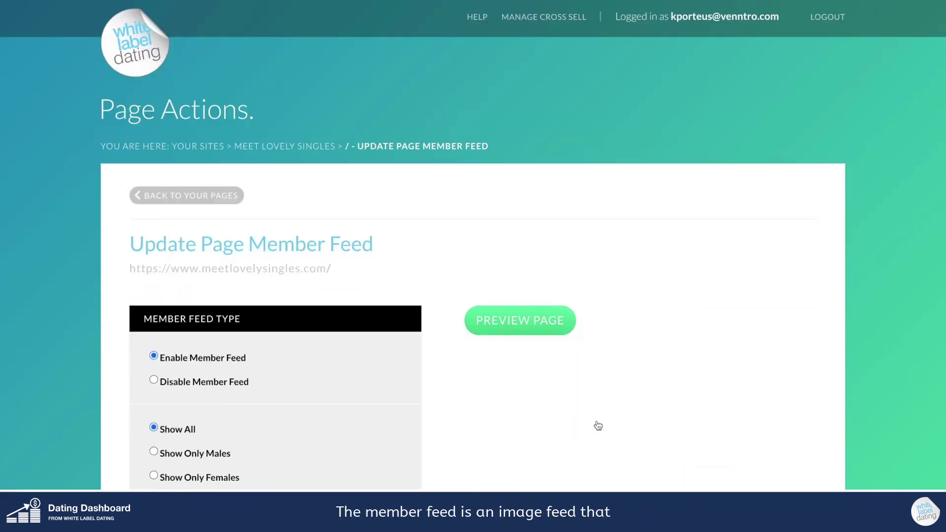
Step: Save the member feed as enabled, showing all members aged 18 to 120 with name, age and location
{"action": "scroll", "coordinate": [598, 426], "scroll_direction": "down", "scroll_amount": 2}
{"action": "scroll", "coordinate": [598, 426], "scroll_direction": "down", "scroll_amount": 4}
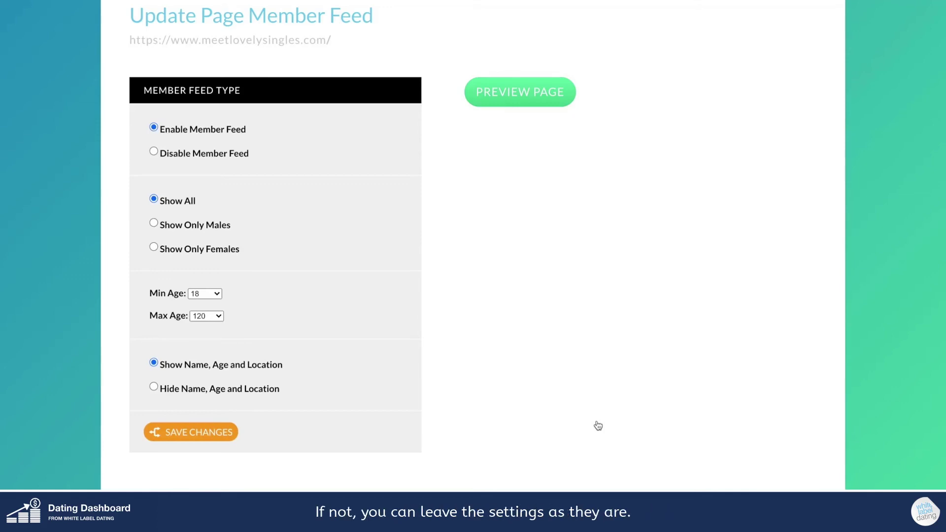
{"action": "scroll", "coordinate": [599, 426], "scroll_direction": "down", "scroll_amount": 1}
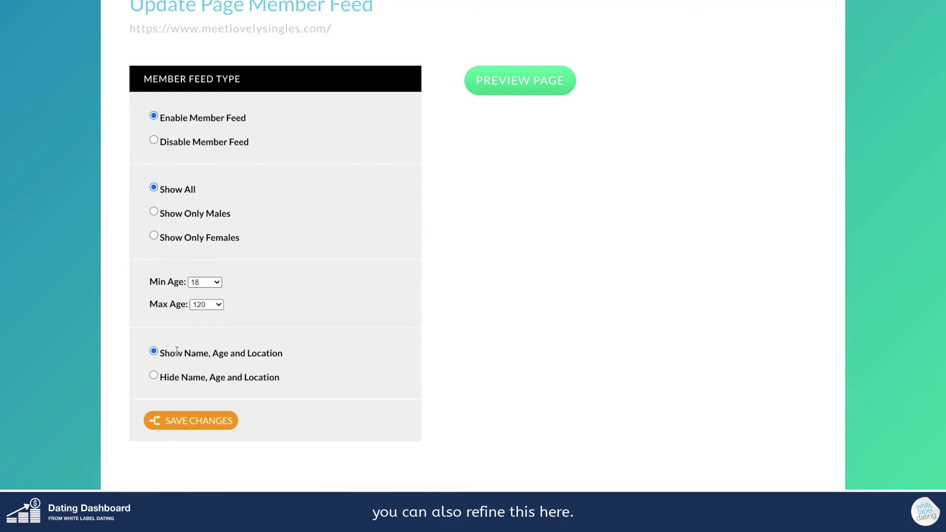
{"action": "left_click", "coordinate": [193, 422]}
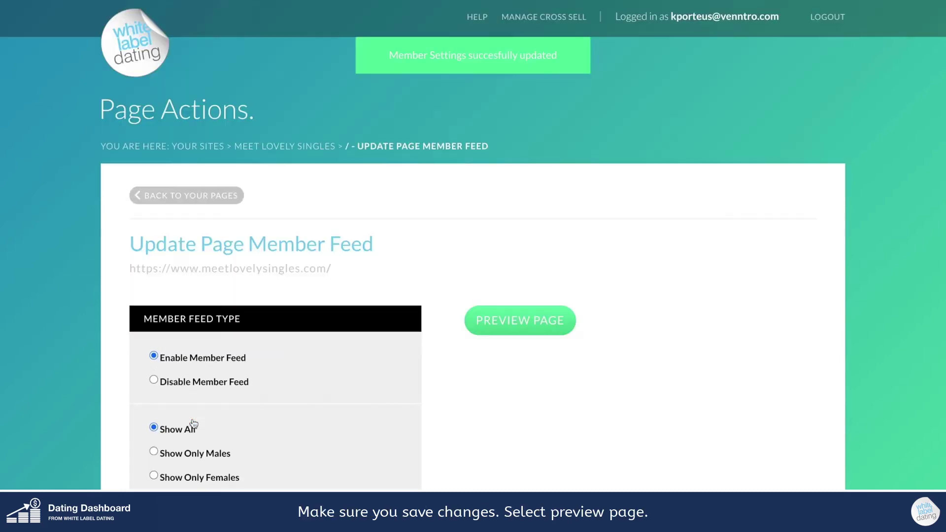
Step: Preview the splash page and examine its member feed section
{"action": "scroll", "coordinate": [488, 382], "scroll_direction": "down", "scroll_amount": 1}
{"action": "left_click", "coordinate": [500, 290]}
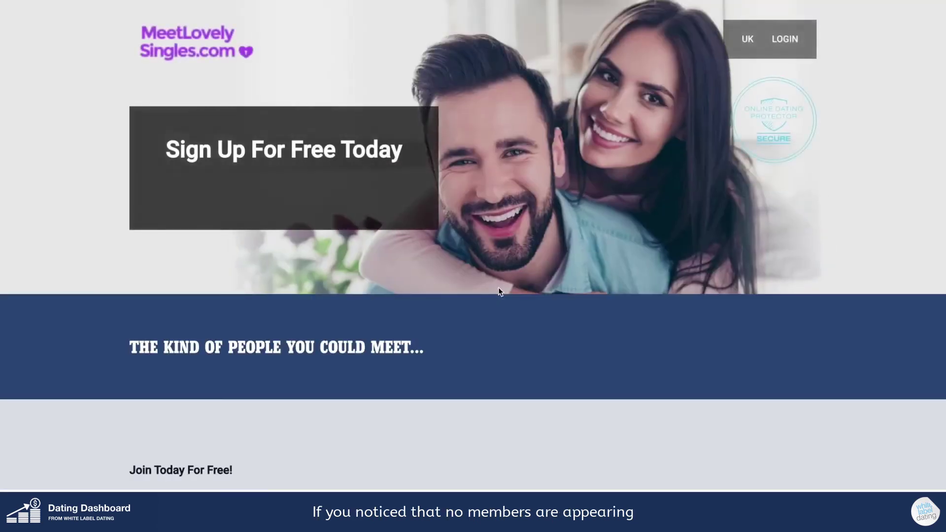
{"action": "scroll", "coordinate": [498, 291], "scroll_direction": "down", "scroll_amount": 2}
{"action": "left_click_drag", "start_coordinate": [124, 245], "coordinate": [455, 245]}
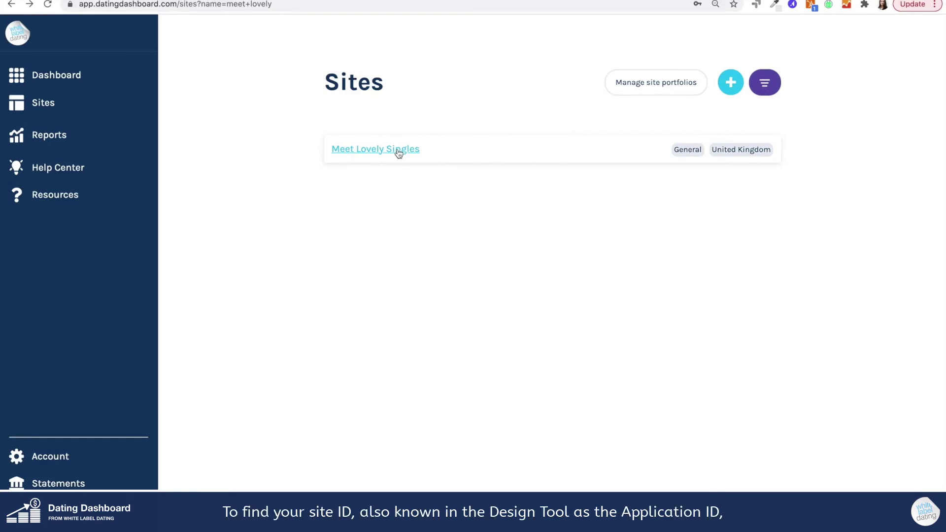
Step: Switch to Dating Dashboard, open the Meet Lovely Singles settings and select the five-digit site ID in the page address
{"action": "left_click", "coordinate": [363, 150]}
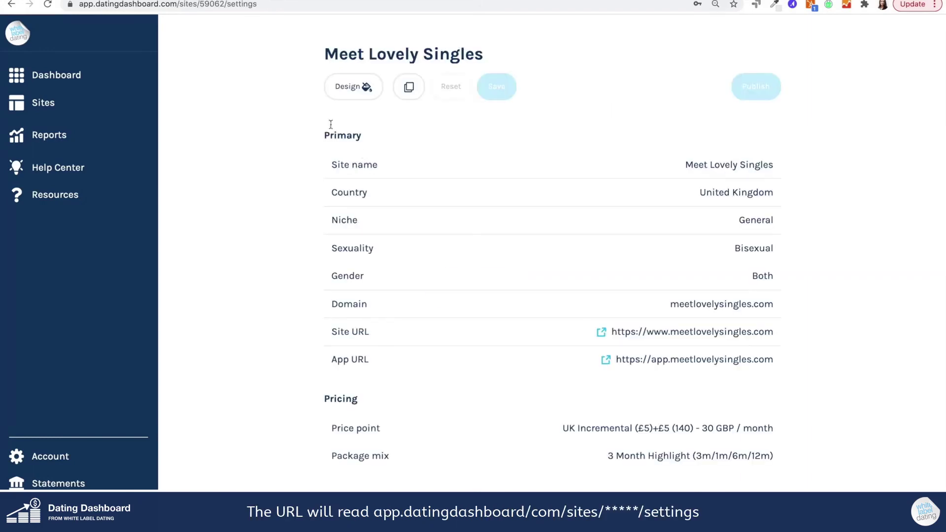
{"action": "left_click", "coordinate": [276, 6]}
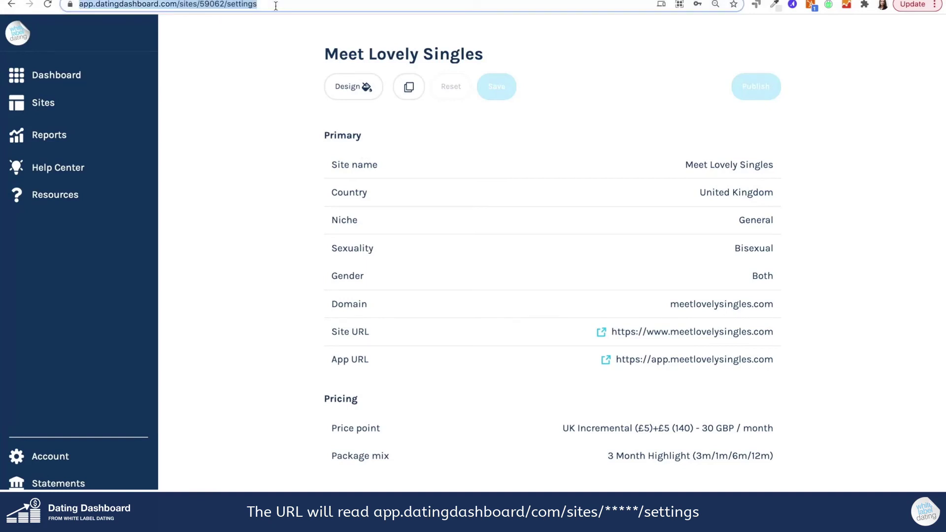
{"action": "left_click", "coordinate": [222, 4]}
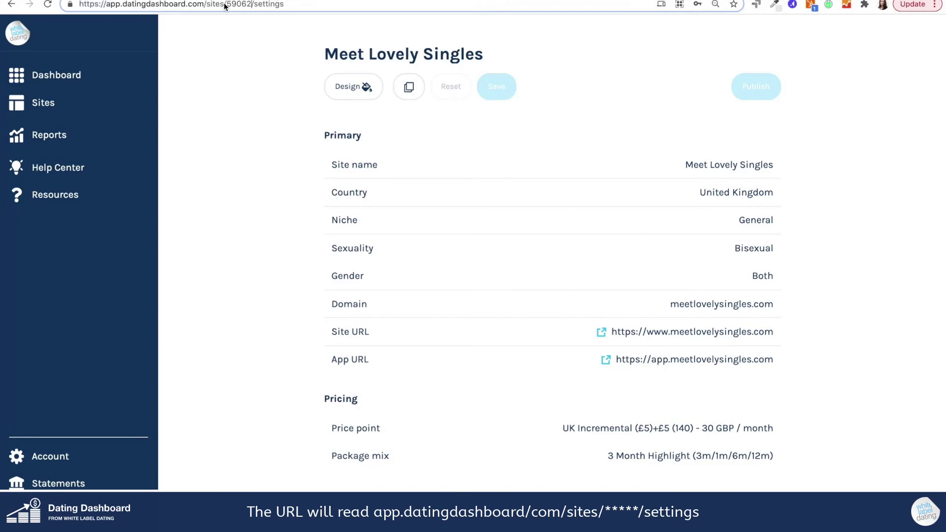
{"action": "left_click_drag", "start_coordinate": [227, 5], "coordinate": [252, 5]}
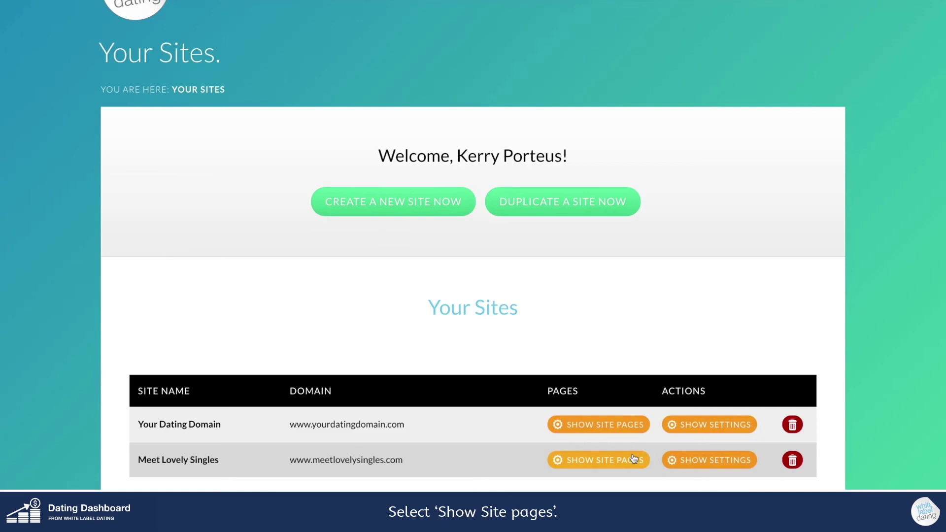
Step: In the Design Tool page settings of the Meet Lovely Singles UK page, set the WLD Application ID to 59062
{"action": "left_click", "coordinate": [626, 460]}
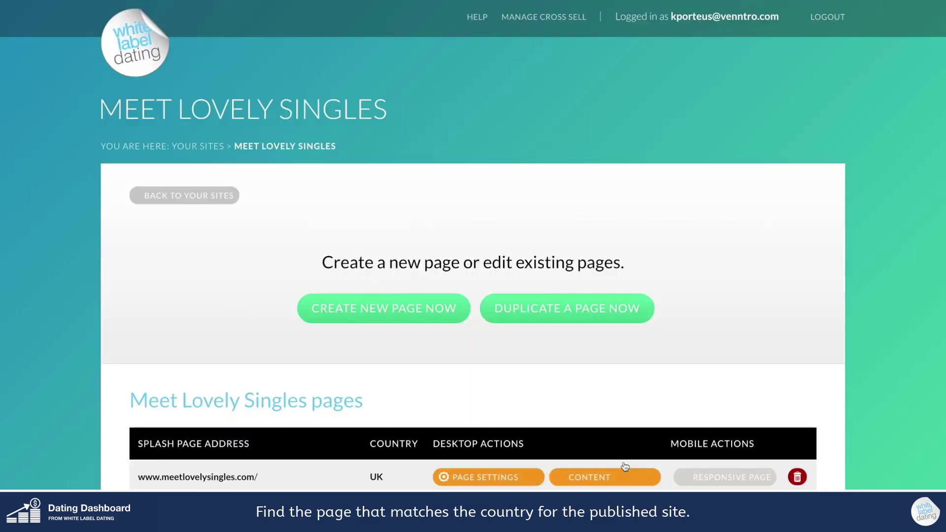
{"action": "scroll", "coordinate": [625, 465], "scroll_direction": "down", "scroll_amount": 1}
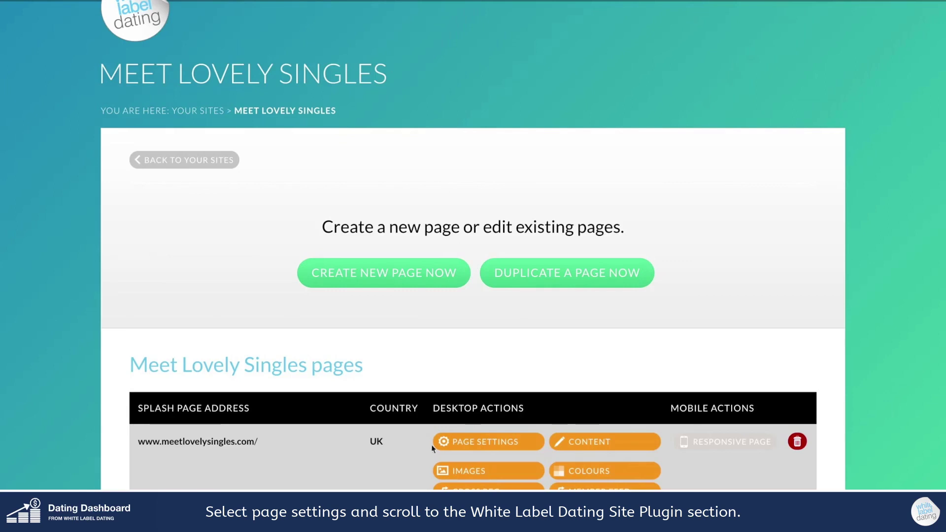
{"action": "left_click", "coordinate": [475, 447]}
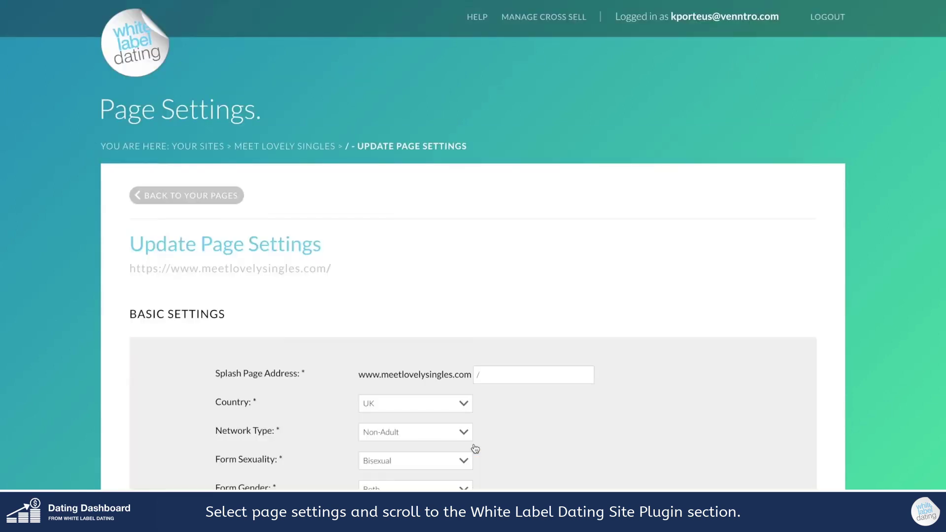
{"action": "scroll", "coordinate": [476, 449], "scroll_direction": "down", "scroll_amount": 10}
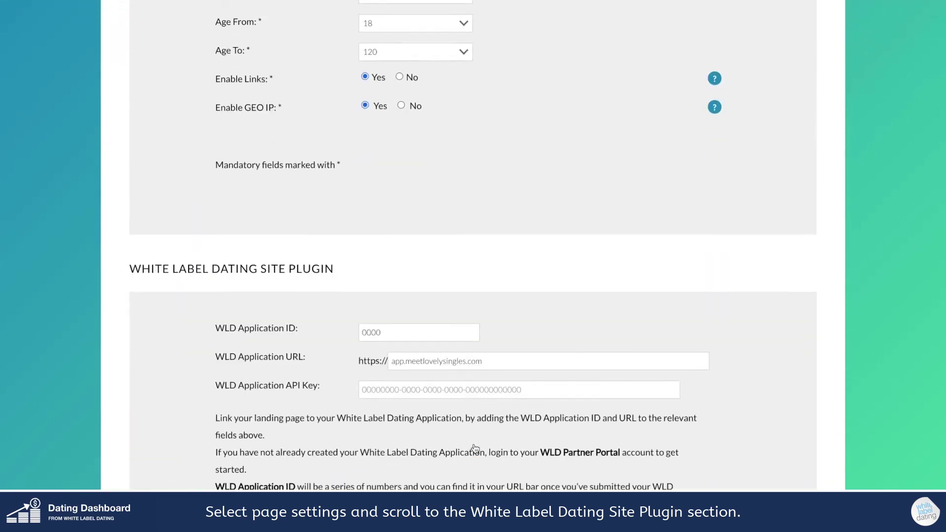
{"action": "scroll", "coordinate": [475, 448], "scroll_direction": "down", "scroll_amount": 3}
{"action": "left_click", "coordinate": [393, 200]}
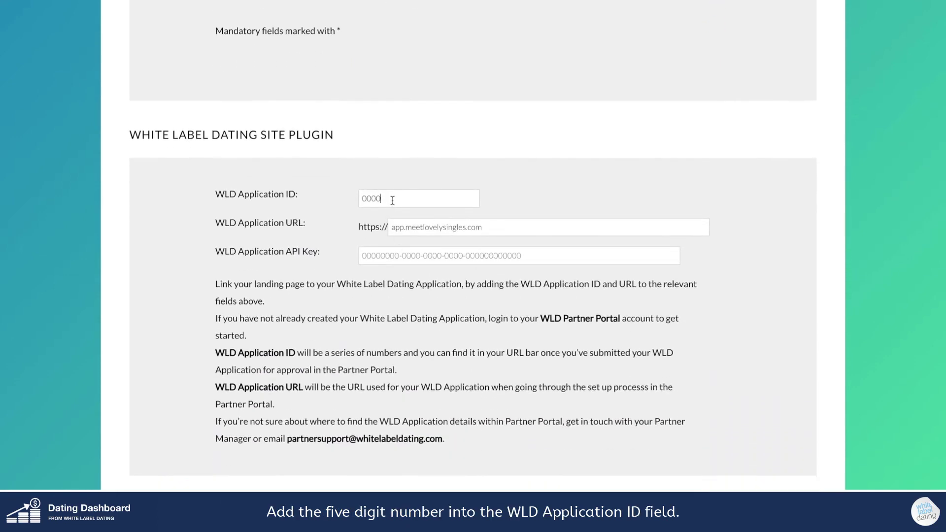
{"action": "type", "text": "590"}
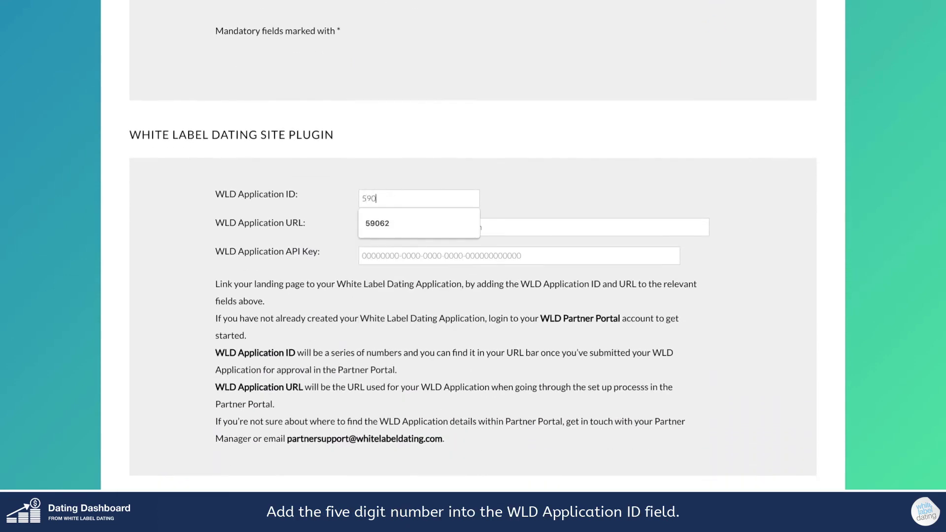
{"action": "type", "text": "62"}
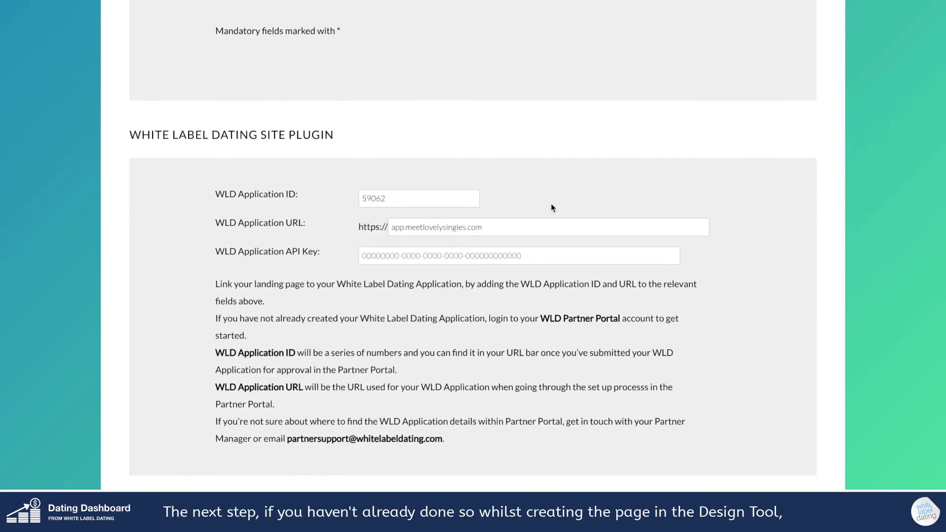
Step: Enter "app" as the subdomain of meetlovelysingles.com in the WLD Application URL
{"action": "double_click", "coordinate": [404, 228]}
{"action": "key", "text": "BackSpace"}
{"action": "type", "text": "app"}
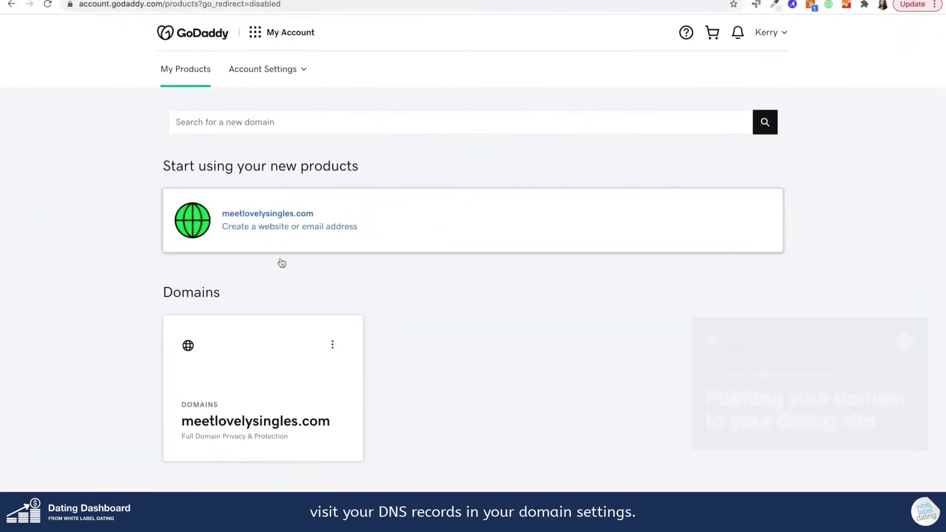
Step: Switch to GoDaddy, open the DNS records of meetlovelysingles.com and select the name of the "app" CNAME record
{"action": "left_click", "coordinate": [334, 342]}
{"action": "left_click", "coordinate": [299, 423]}
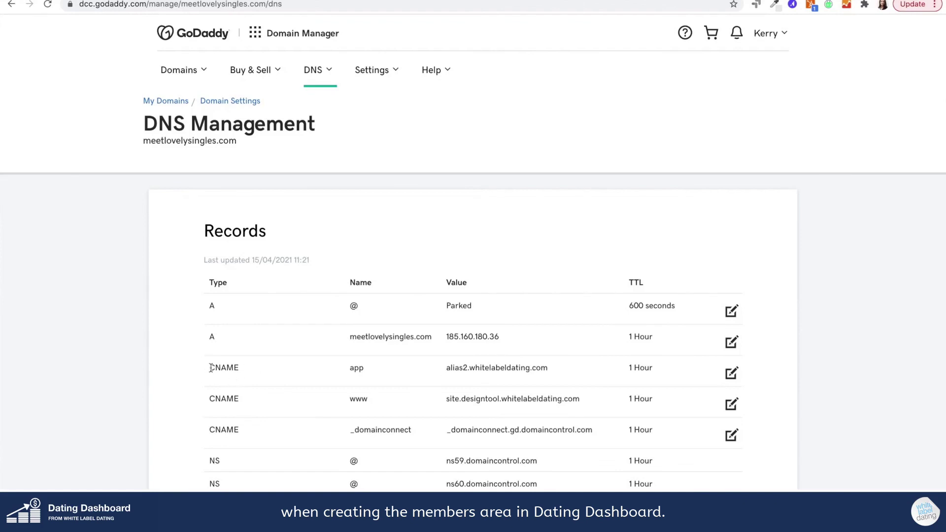
{"action": "left_click_drag", "start_coordinate": [210, 368], "coordinate": [657, 372]}
{"action": "left_click", "coordinate": [391, 371]}
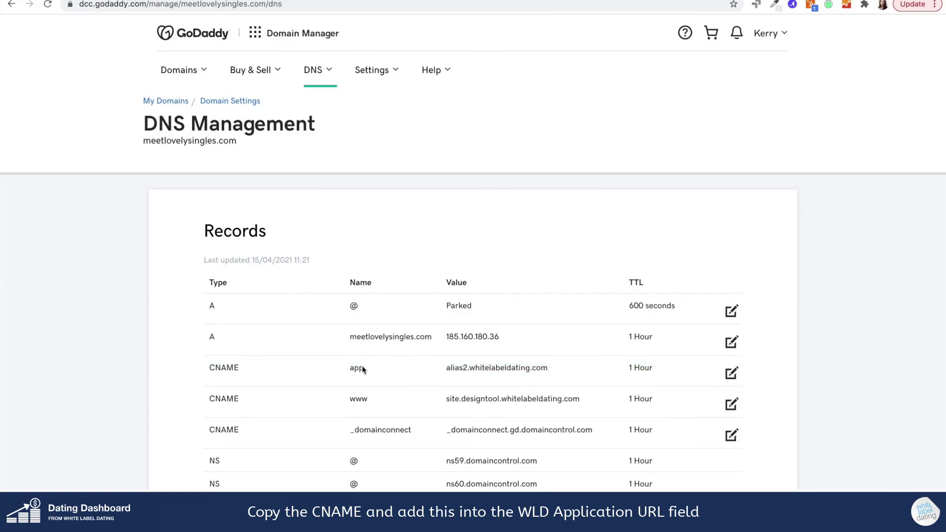
{"action": "double_click", "coordinate": [351, 370]}
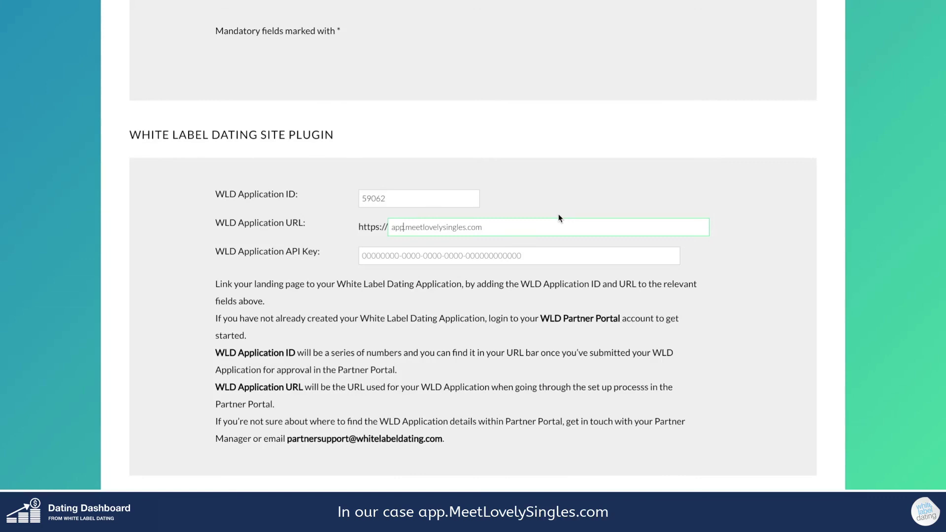
Step: Return to the Design Tool page settings and save the updated splash page
{"action": "scroll", "coordinate": [561, 215], "scroll_direction": "down", "scroll_amount": 5}
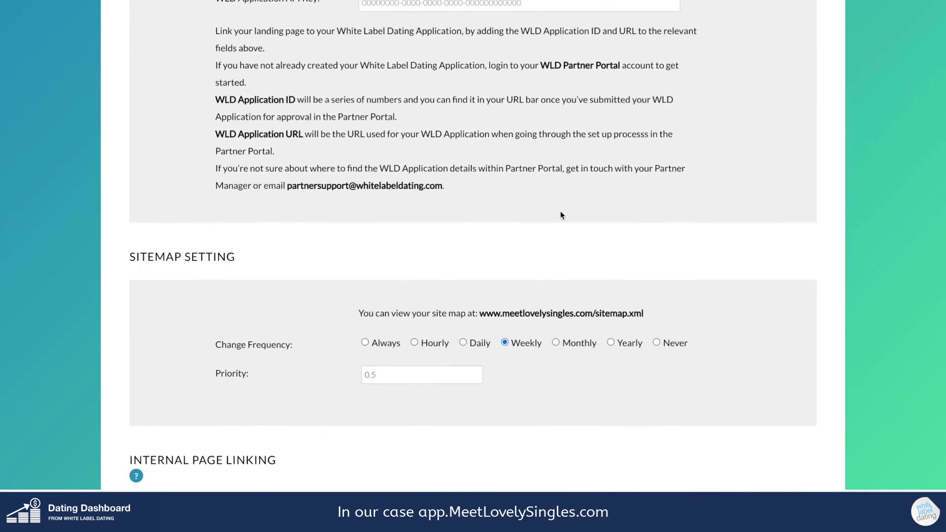
{"action": "scroll", "coordinate": [561, 213], "scroll_direction": "down", "scroll_amount": 15}
{"action": "left_click", "coordinate": [471, 450]}
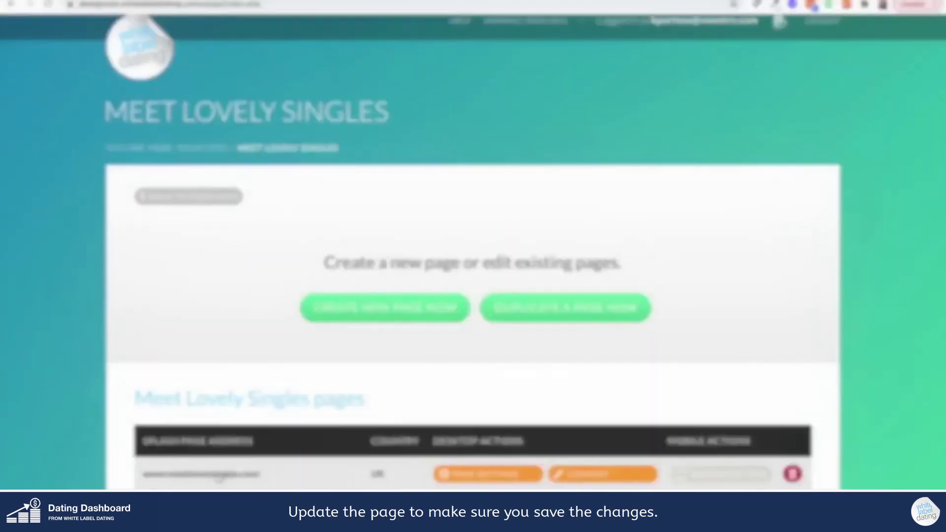
Step: Open the live splash page and test its registration form, choosing female as gender and either gender as the match
{"action": "left_click", "coordinate": [233, 476]}
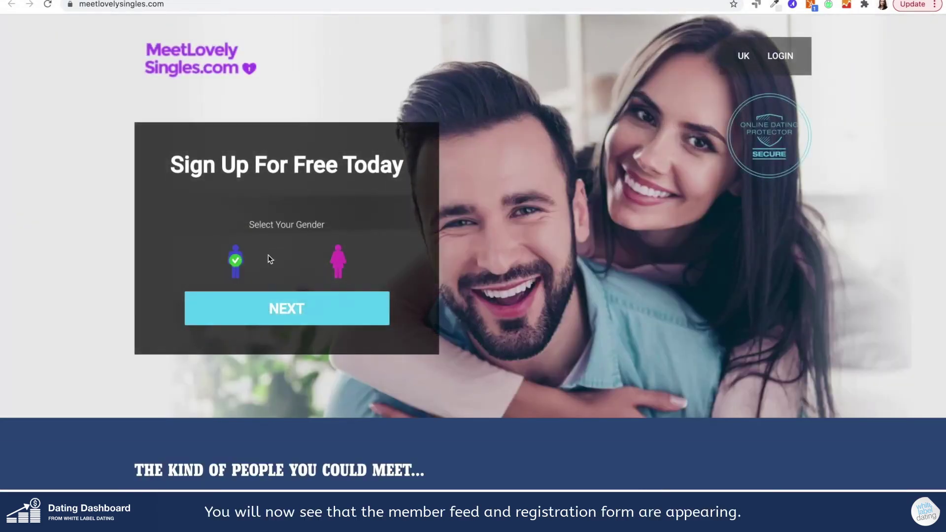
{"action": "left_click", "coordinate": [339, 259]}
{"action": "left_click", "coordinate": [288, 314]}
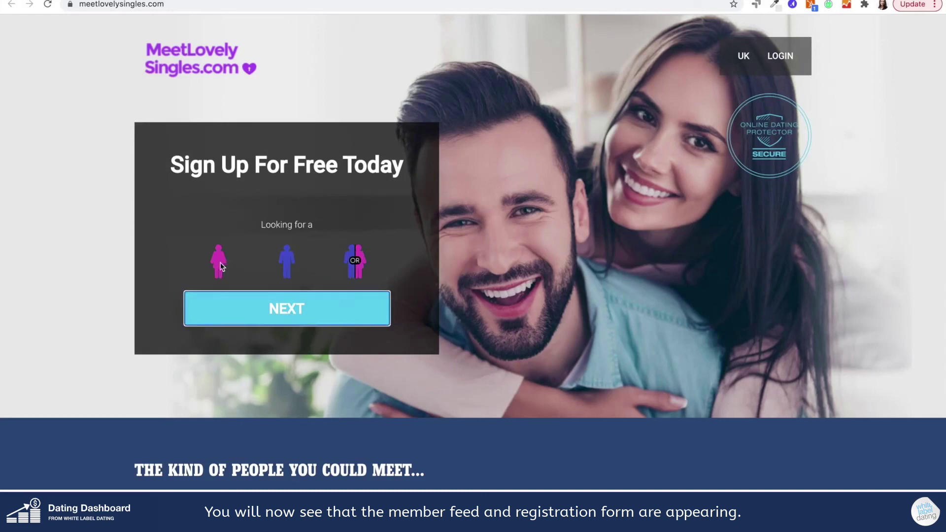
{"action": "left_click", "coordinate": [346, 263]}
{"action": "left_click", "coordinate": [290, 304]}
{"action": "left_click", "coordinate": [407, 309]}
Step: Review the live splash page's member feed and the content sections below it
{"action": "scroll", "coordinate": [407, 309], "scroll_direction": "down", "scroll_amount": 3}
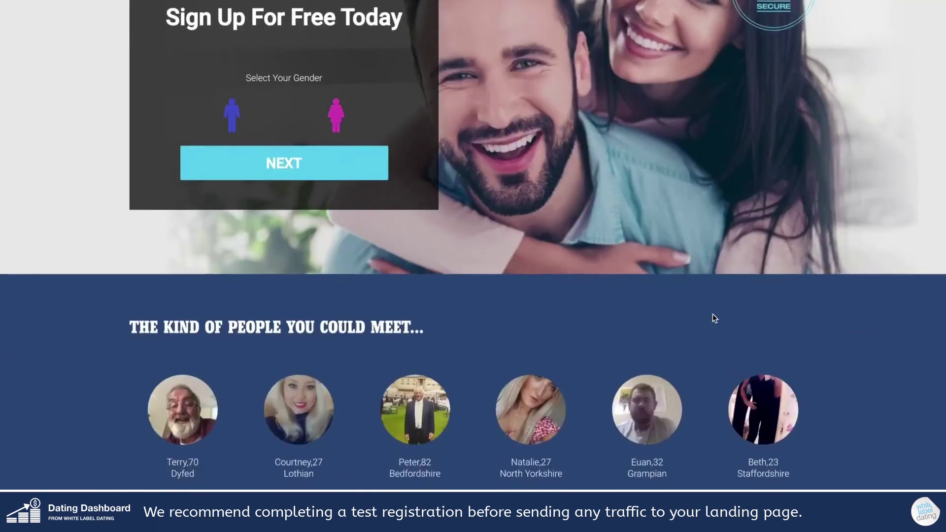
{"action": "scroll", "coordinate": [713, 318], "scroll_direction": "down", "scroll_amount": 15}
{"action": "scroll", "coordinate": [713, 318], "scroll_direction": "up", "scroll_amount": 15}
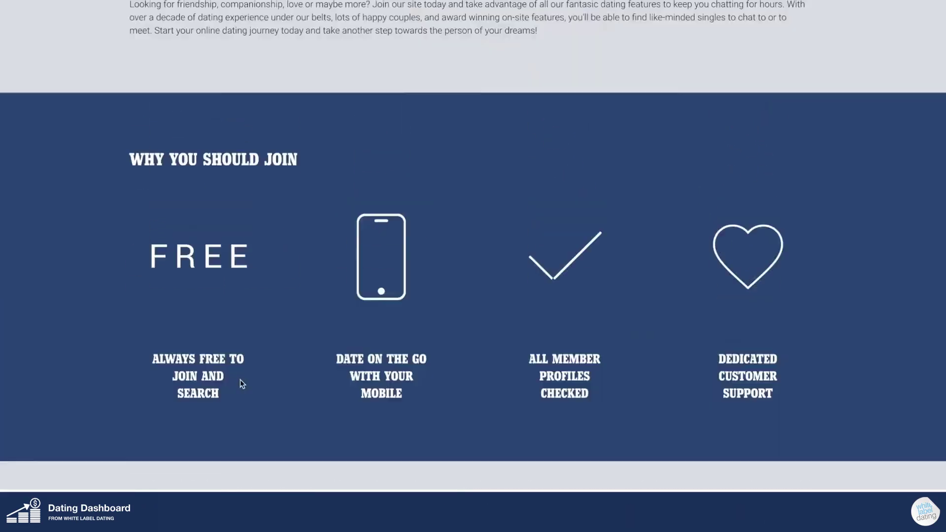
Step: Open the members area's login page from the splash page, and review its Join Now registration page
{"action": "left_click", "coordinate": [794, 47]}
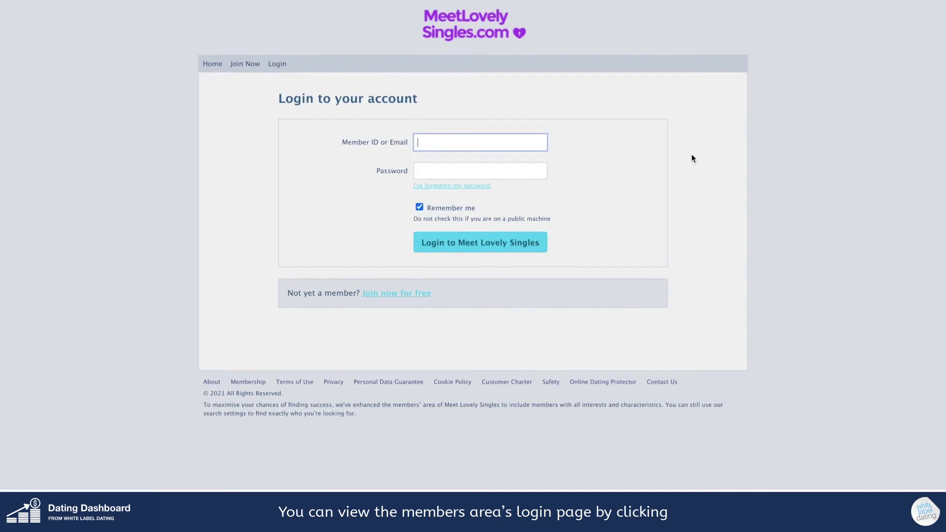
{"action": "left_click", "coordinate": [245, 62]}
{"action": "scroll", "coordinate": [446, 270], "scroll_direction": "down", "scroll_amount": 3}
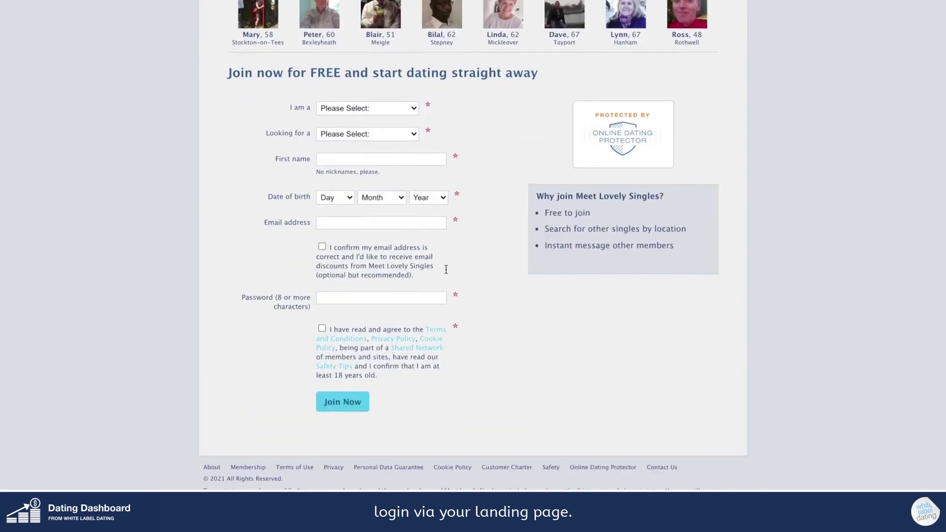
{"action": "scroll", "coordinate": [445, 271], "scroll_direction": "up", "scroll_amount": 3}
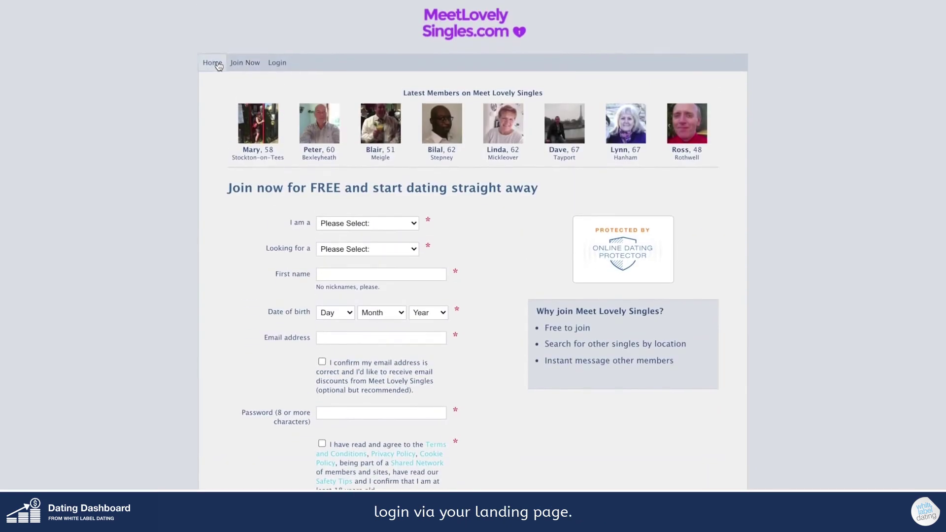